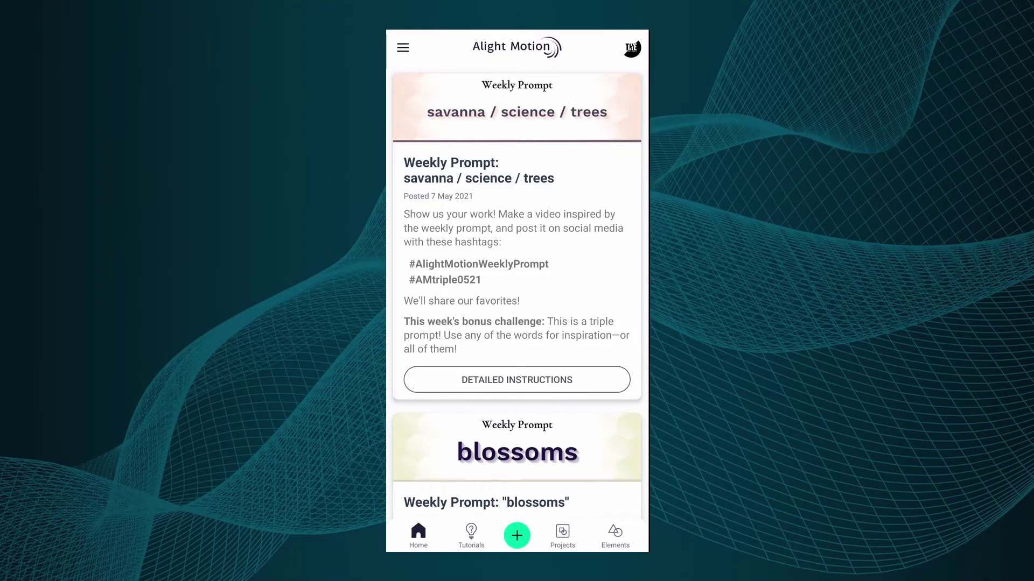
# Create a 9:16 project and add the beach clip through Image & Video.
pyautogui.click(517, 536)
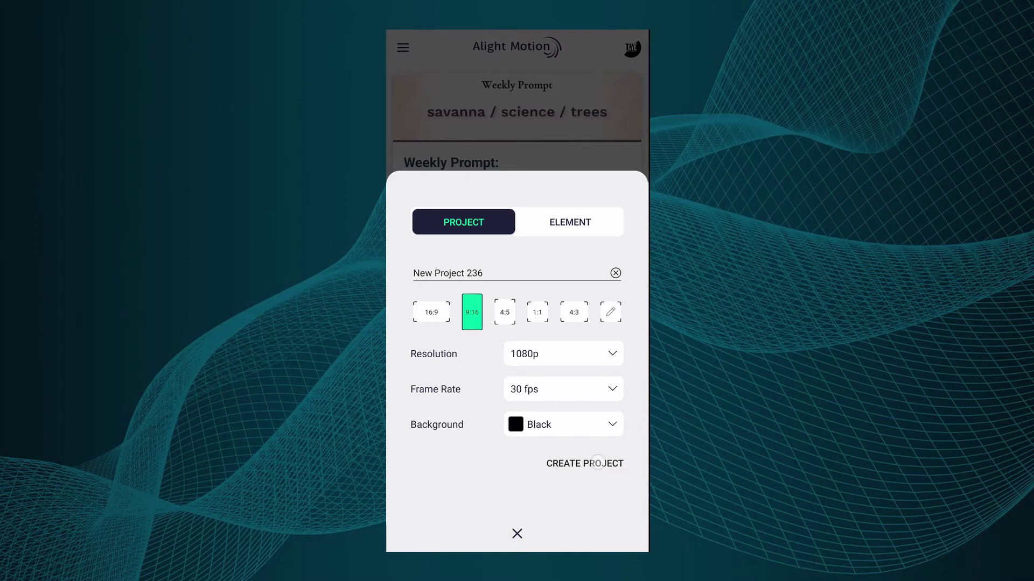
pyautogui.click(584, 463)
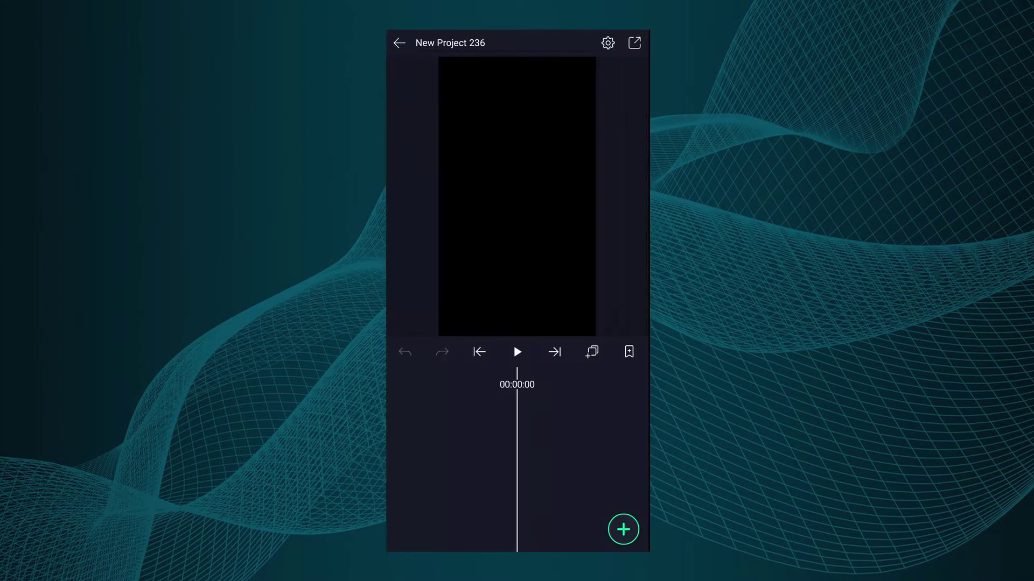
pyautogui.click(623, 529)
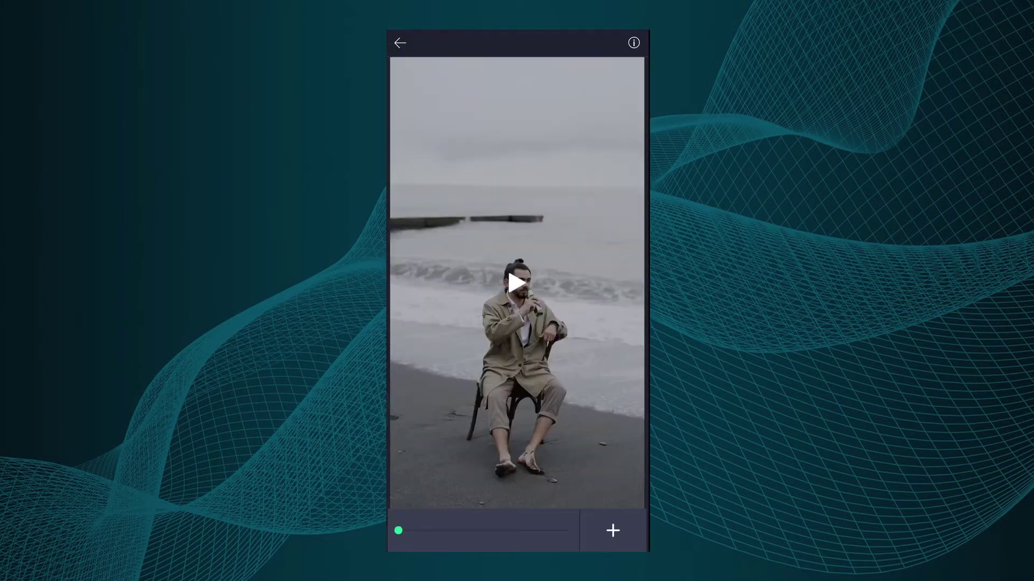
pyautogui.click(611, 529)
# Preview the clip and scrub the playhead back to 00:01:00.
pyautogui.click(487, 396)
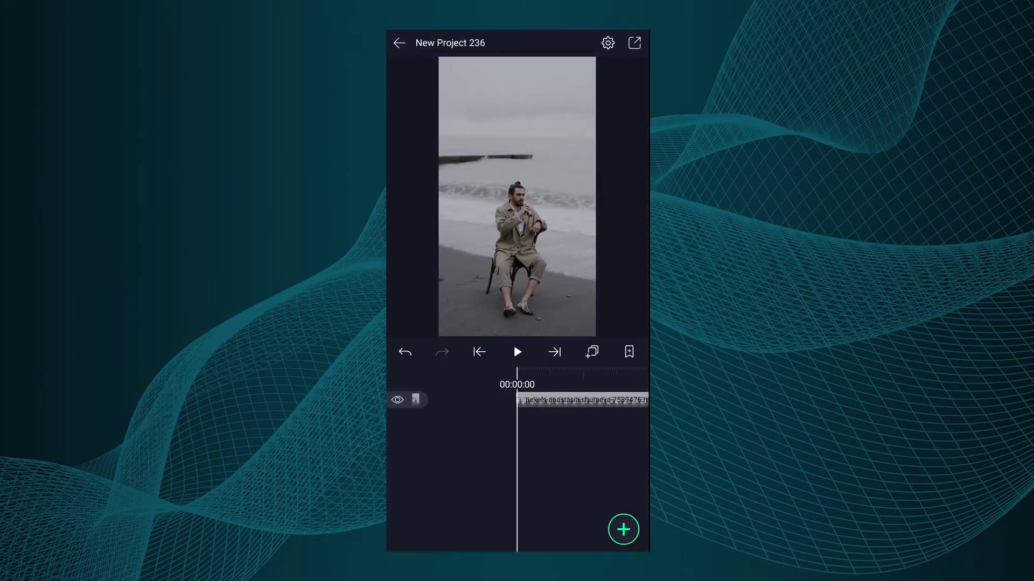
pyautogui.click(517, 352)
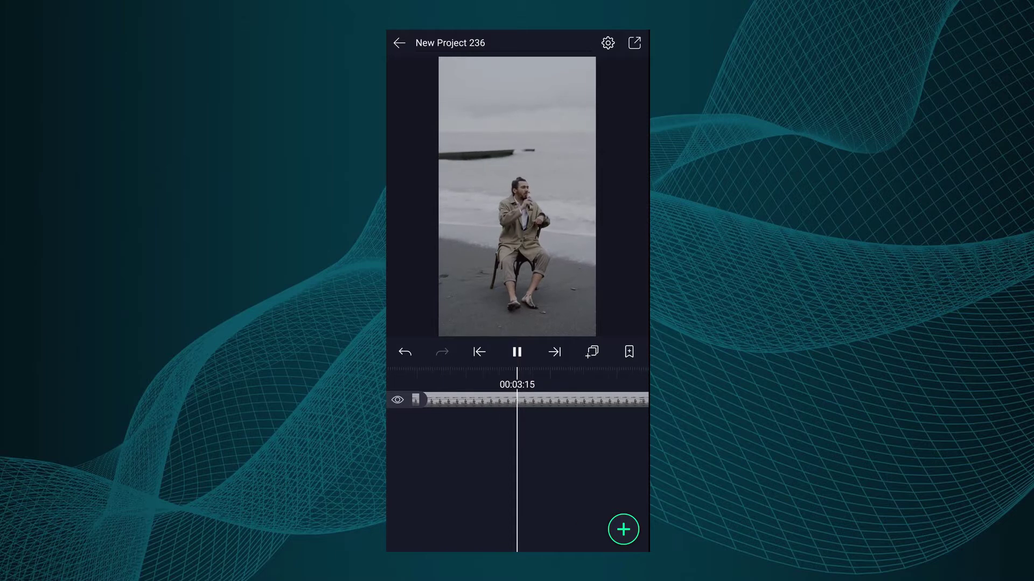
pyautogui.moveTo(501, 457); pyautogui.dragTo(578, 444)
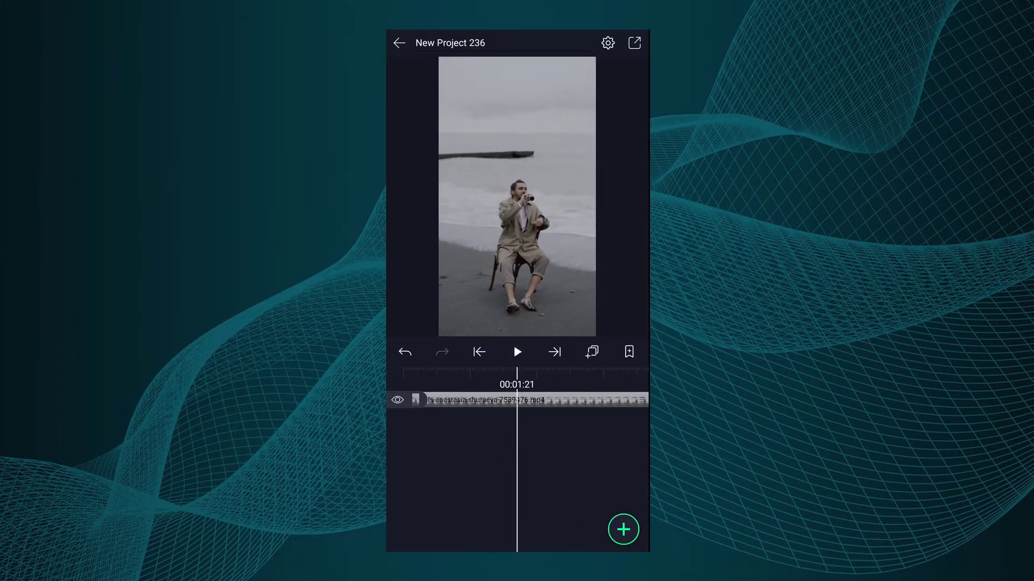
pyautogui.moveTo(501, 441); pyautogui.dragTo(553, 444)
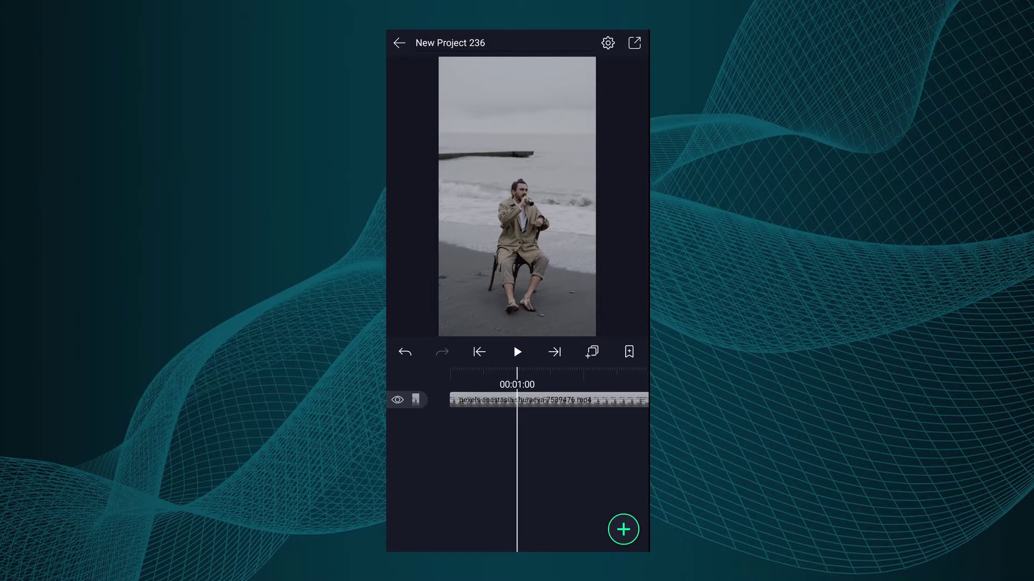
# Export New Project 236 as an MP4 video.
pyautogui.click(635, 42)
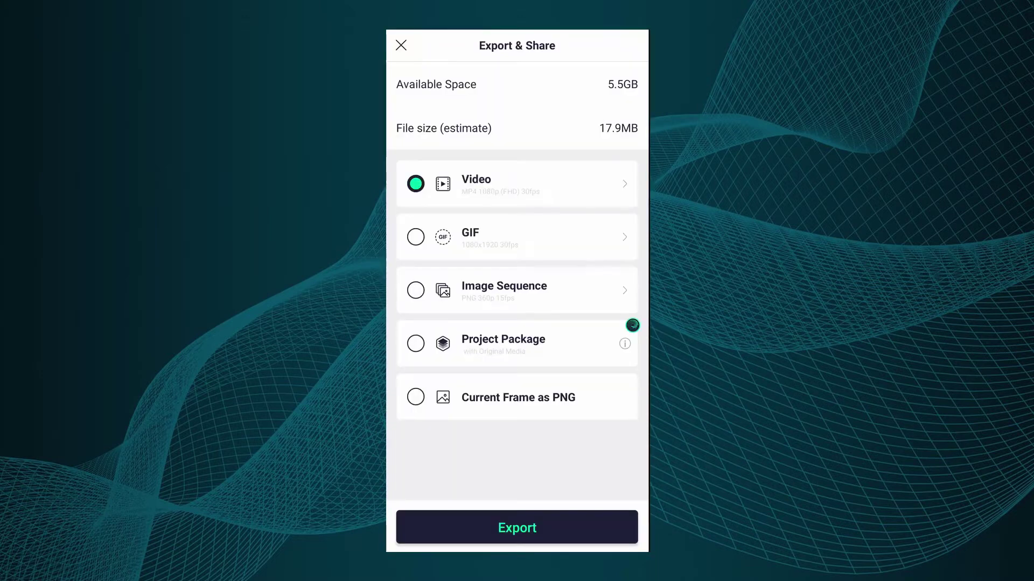
pyautogui.click(517, 528)
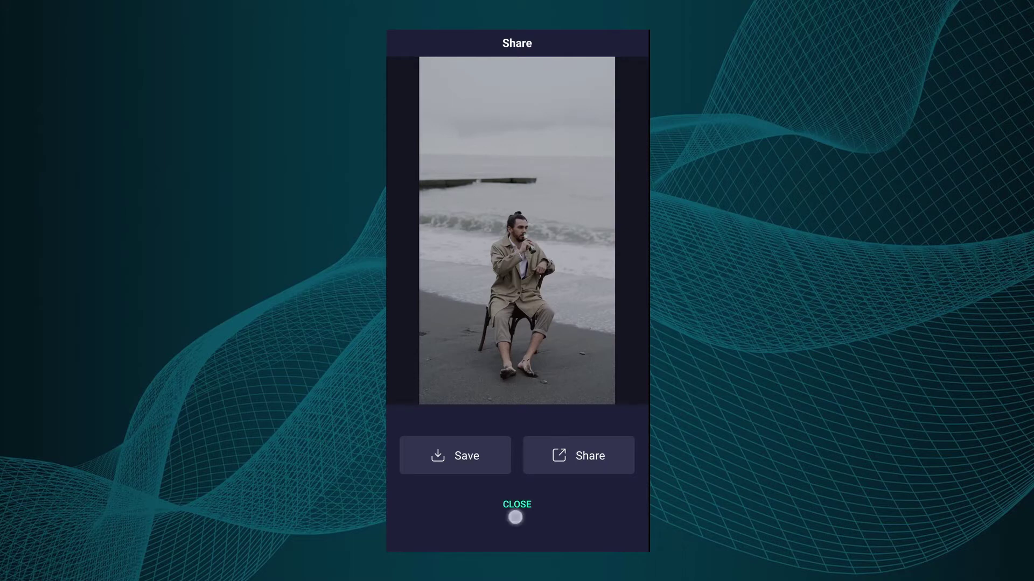
# Trim the beach clip on both sides of the playhead, leaving a single frame at 00:01:00.
pyautogui.click(516, 505)
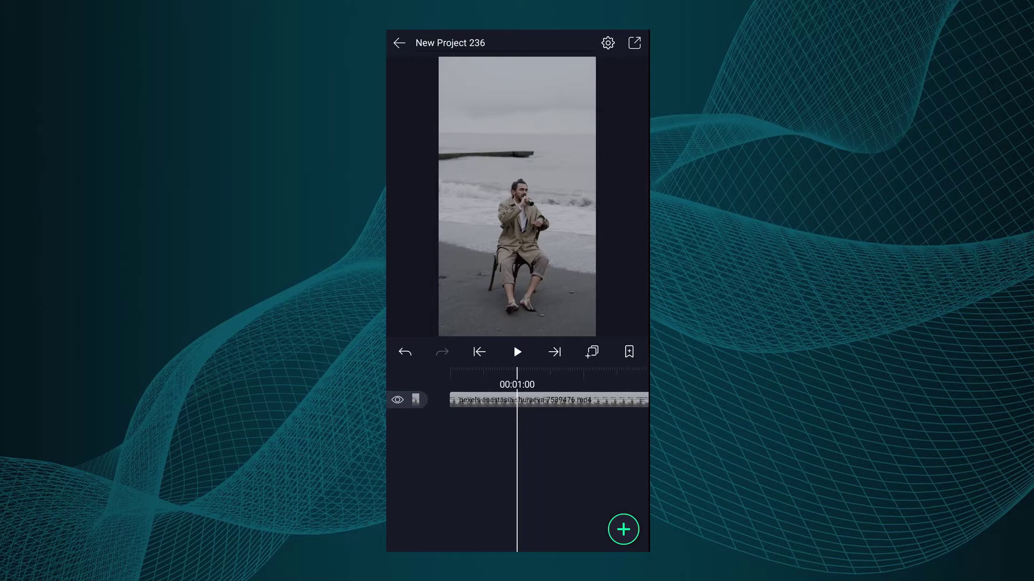
pyautogui.click(566, 399)
pyautogui.click(562, 445)
pyautogui.click(565, 485)
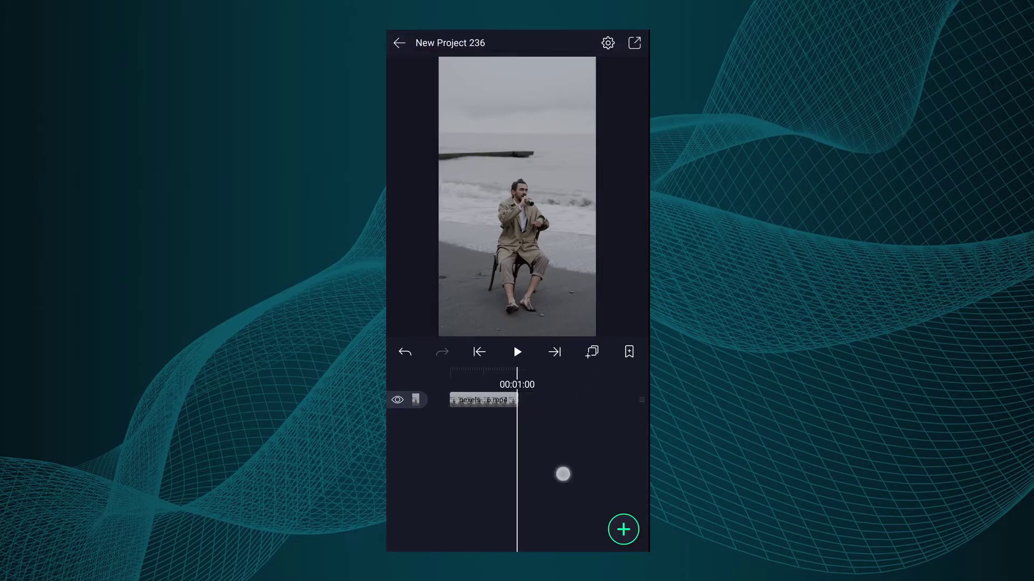
pyautogui.click(525, 399)
pyautogui.click(471, 444)
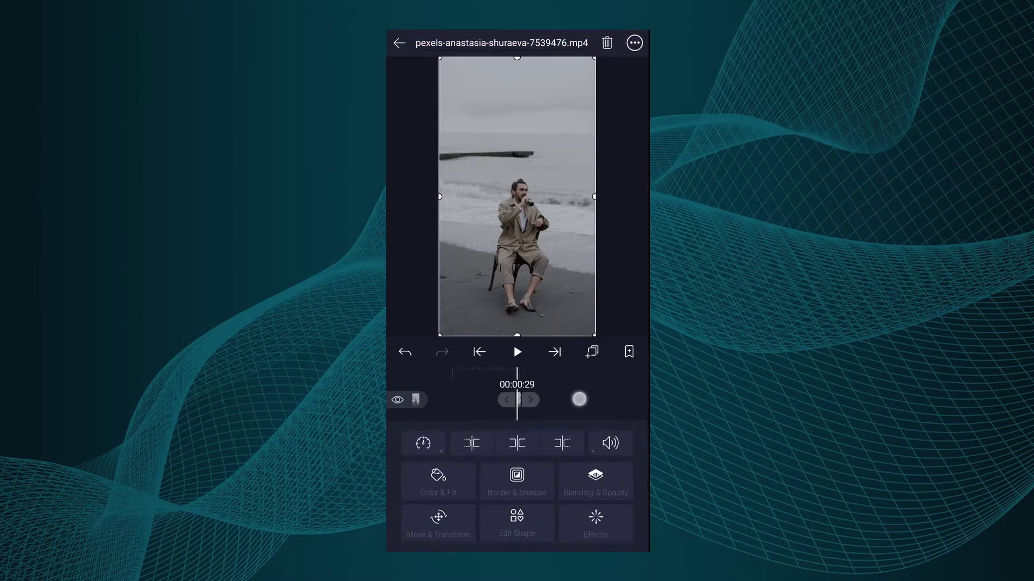
pyautogui.click(572, 463)
pyautogui.click(572, 400)
pyautogui.click(479, 443)
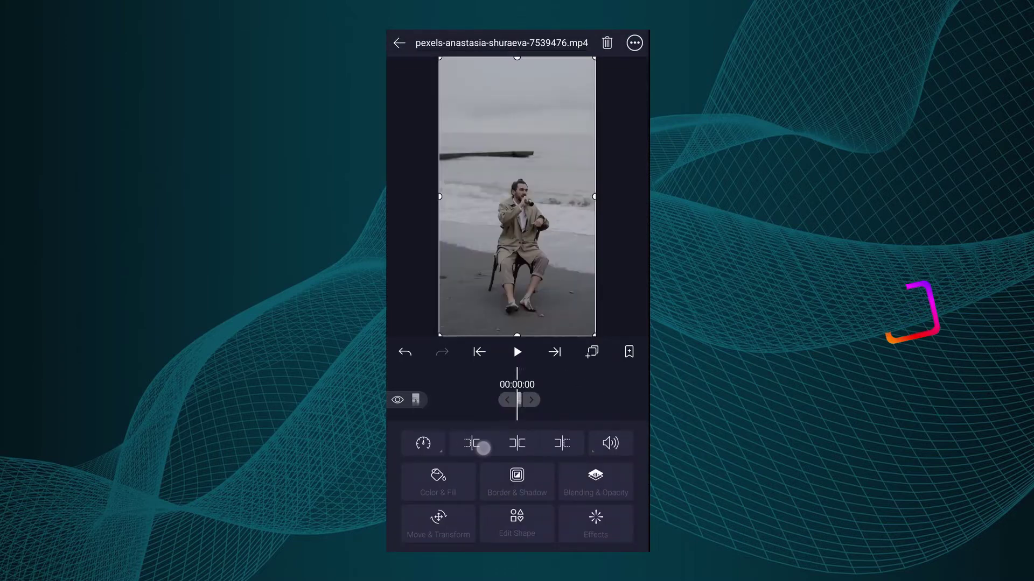
pyautogui.click(565, 477)
pyautogui.scroll(2, 516, 444)
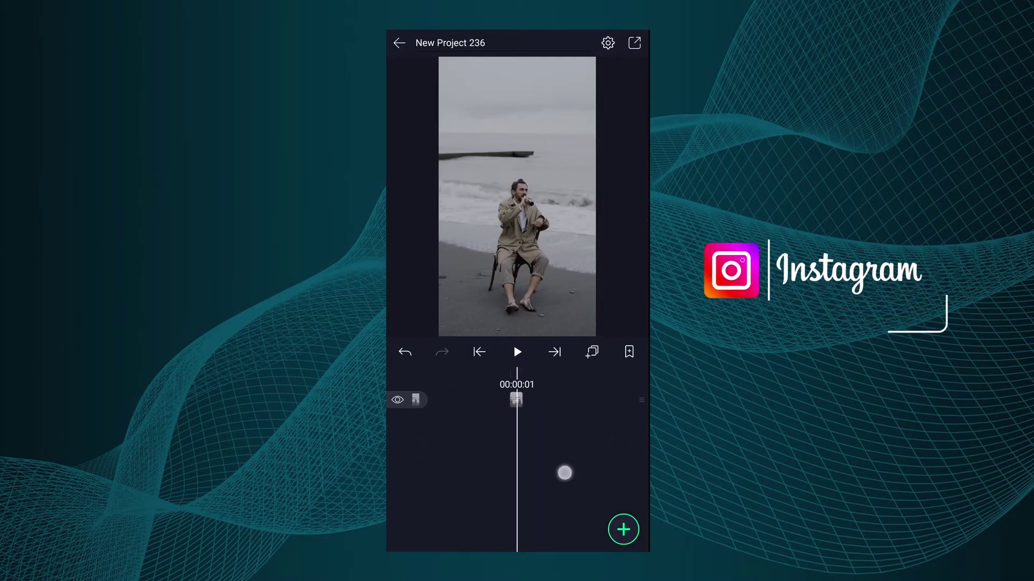
# Export the current frame as a PNG and save it to the gallery.
pyautogui.click(634, 43)
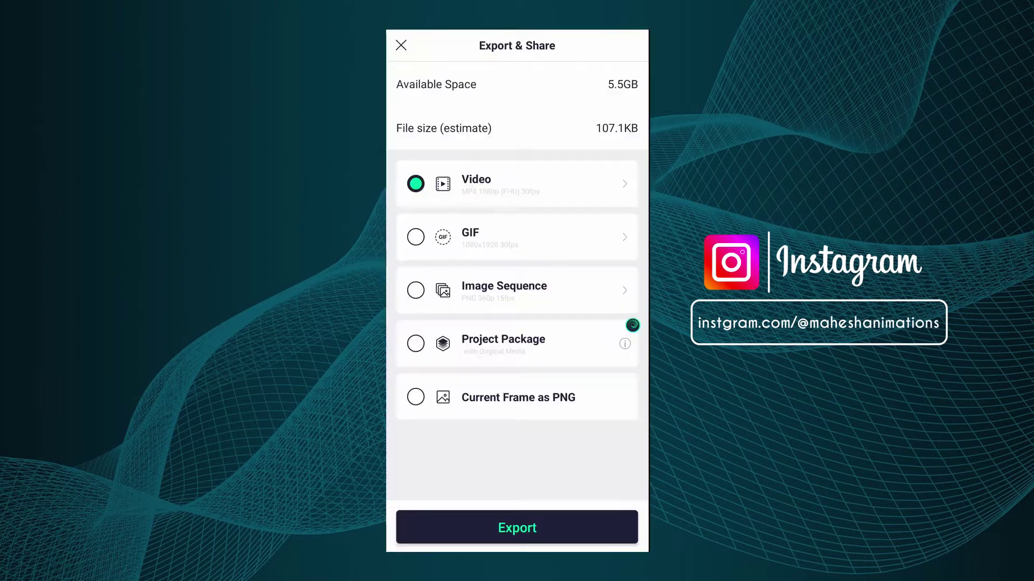
pyautogui.click(566, 397)
pyautogui.click(533, 529)
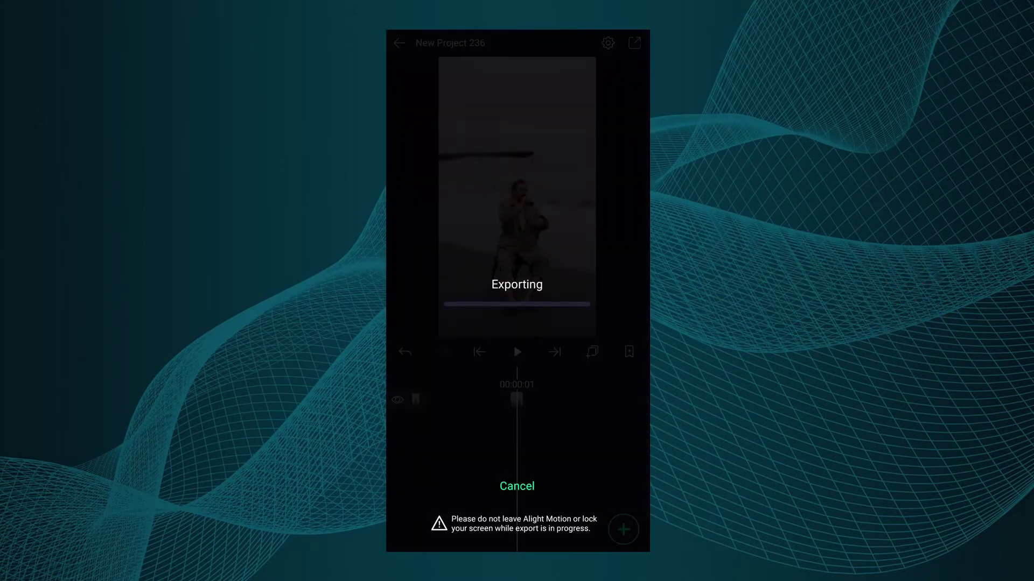
pyautogui.click(492, 454)
pyautogui.click(518, 504)
# Undo the trims to bring back the full-length beach clip.
pyautogui.click(406, 348)
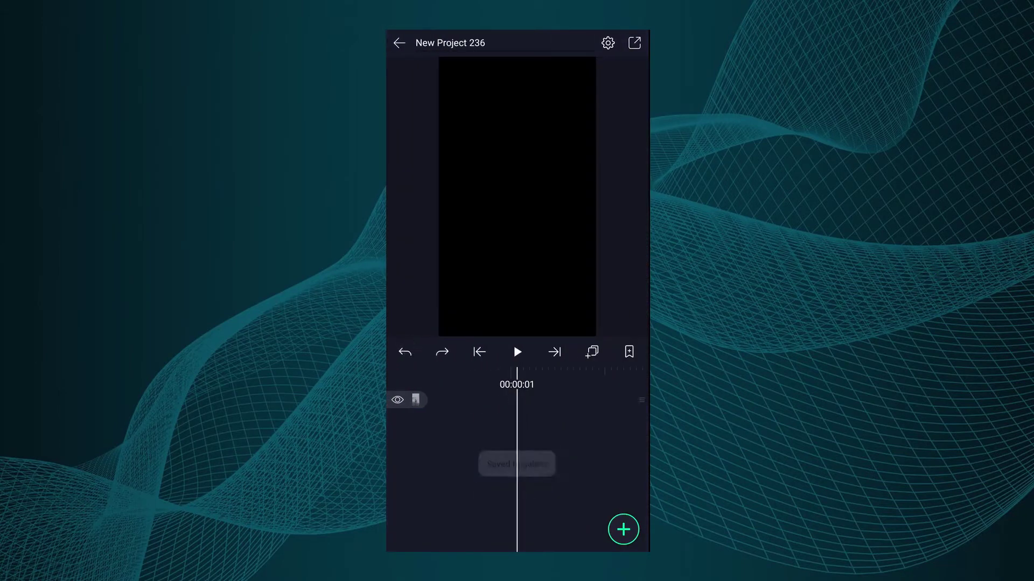
pyautogui.click(405, 351)
pyautogui.moveTo(607, 457); pyautogui.dragTo(469, 457)
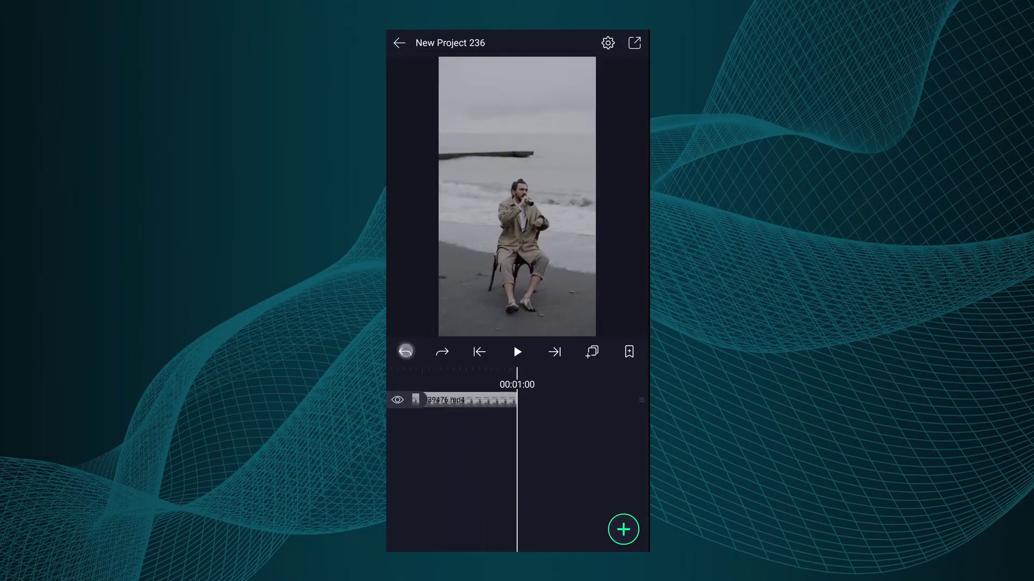
# Undo the final trim so the beach clip is full length again.
pyautogui.click(405, 352)
pyautogui.moveTo(598, 529); pyautogui.dragTo(468, 529)
pyautogui.moveTo(598, 530); pyautogui.dragTo(500, 529)
pyautogui.moveTo(598, 529); pyautogui.dragTo(486, 529)
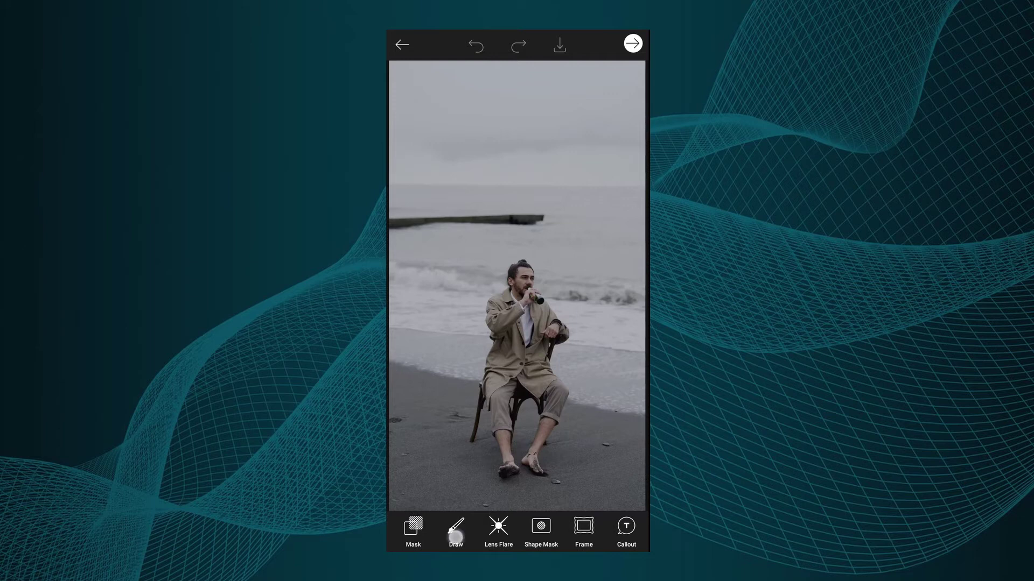
# Open the saved beach frame in PicsArt Draw with the Brush tool ready.
pyautogui.click(456, 535)
pyautogui.click(437, 485)
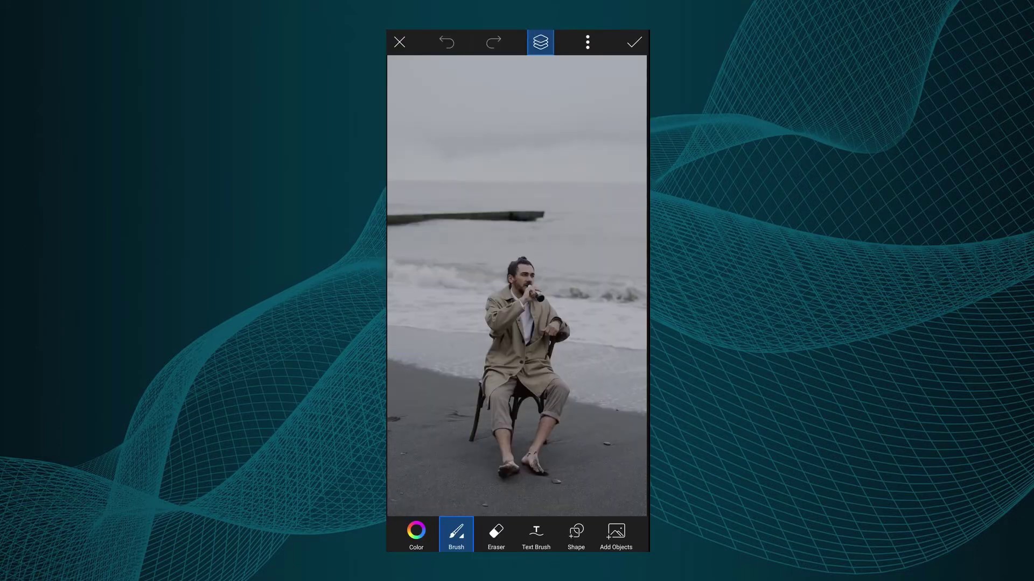
pyautogui.click(540, 42)
pyautogui.click(542, 44)
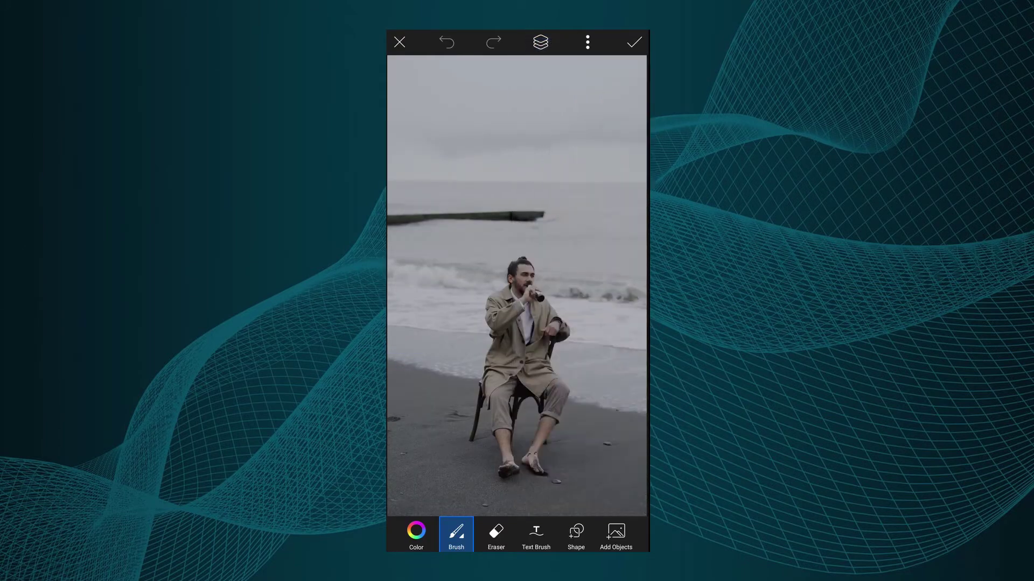
pyautogui.click(456, 535)
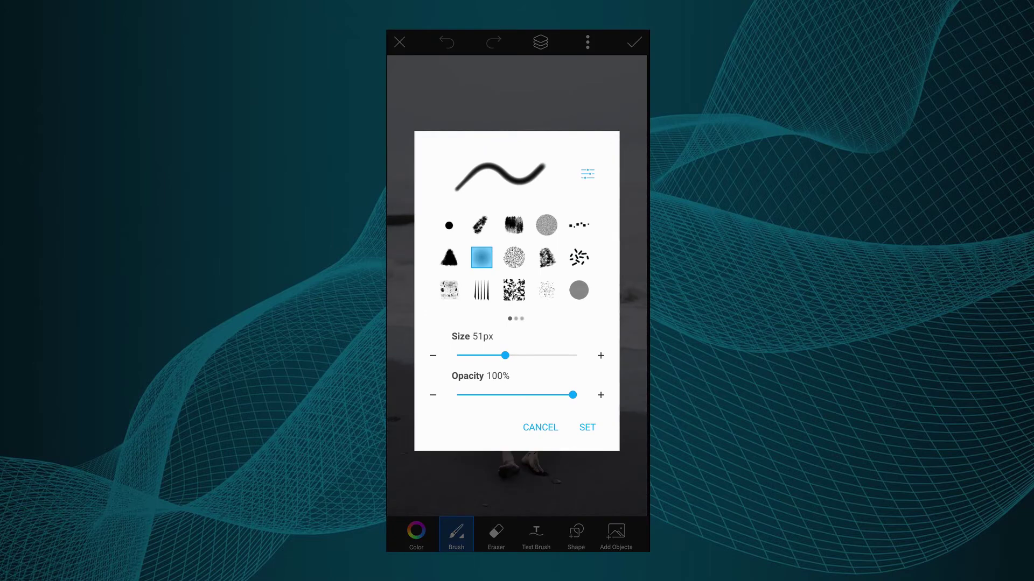
pyautogui.click(588, 427)
pyautogui.scroll(5, 505, 323)
pyautogui.scroll(3, 523, 315)
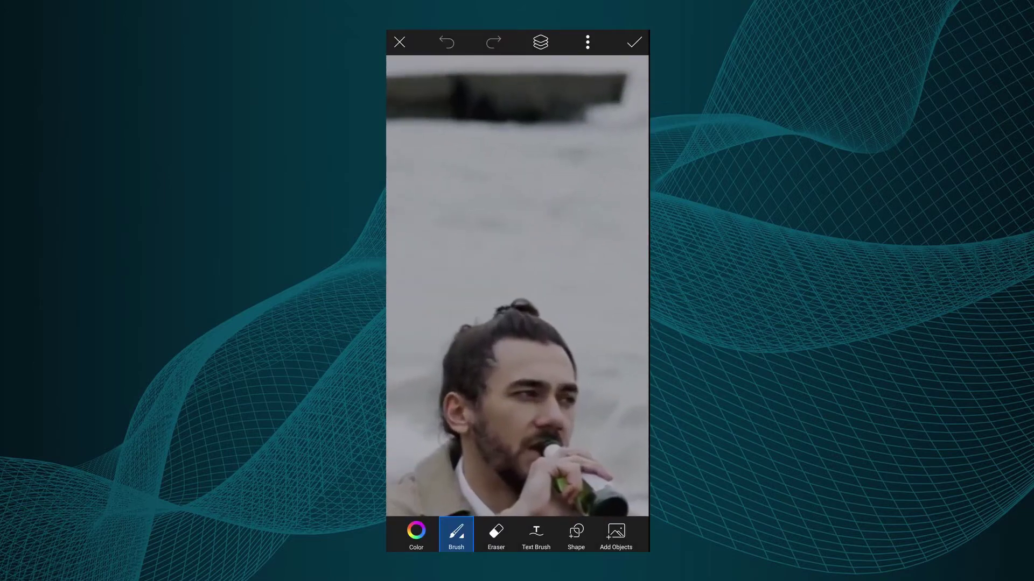
# Shrink the brush and paint the man's hair black.
pyautogui.click(455, 536)
pyautogui.moveTo(502, 355)
pyautogui.mouseDown()
pyautogui.moveTo(487, 355)
pyautogui.moveTo(506, 423)
pyautogui.mouseUp()
pyautogui.click(588, 427)
pyautogui.moveTo(521, 323)
pyautogui.mouseDown()
pyautogui.moveTo(496, 368)
pyautogui.moveTo(477, 376)
pyautogui.mouseUp()
pyautogui.click(456, 536)
pyautogui.click(587, 427)
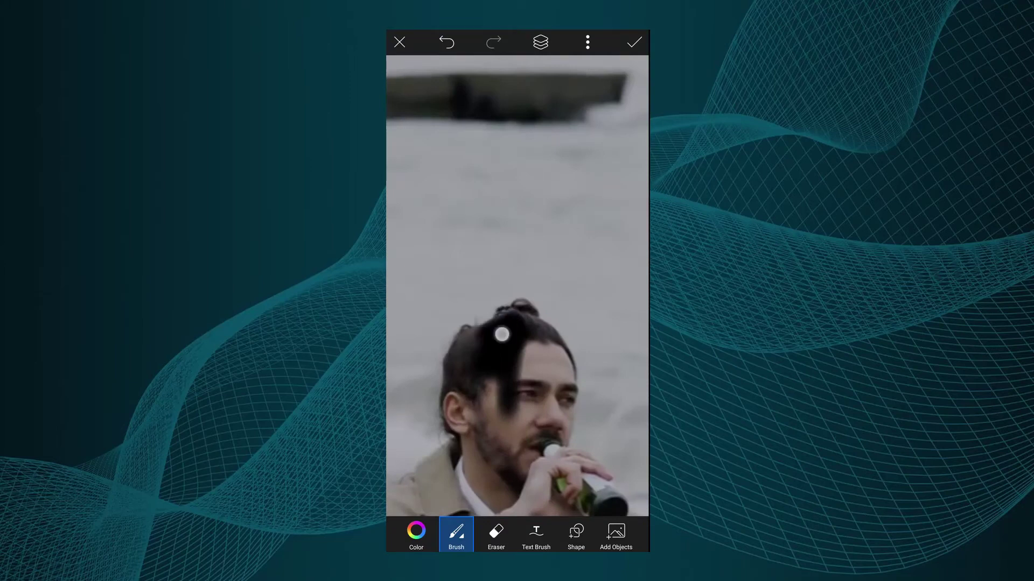
pyautogui.moveTo(499, 333); pyautogui.dragTo(491, 335)
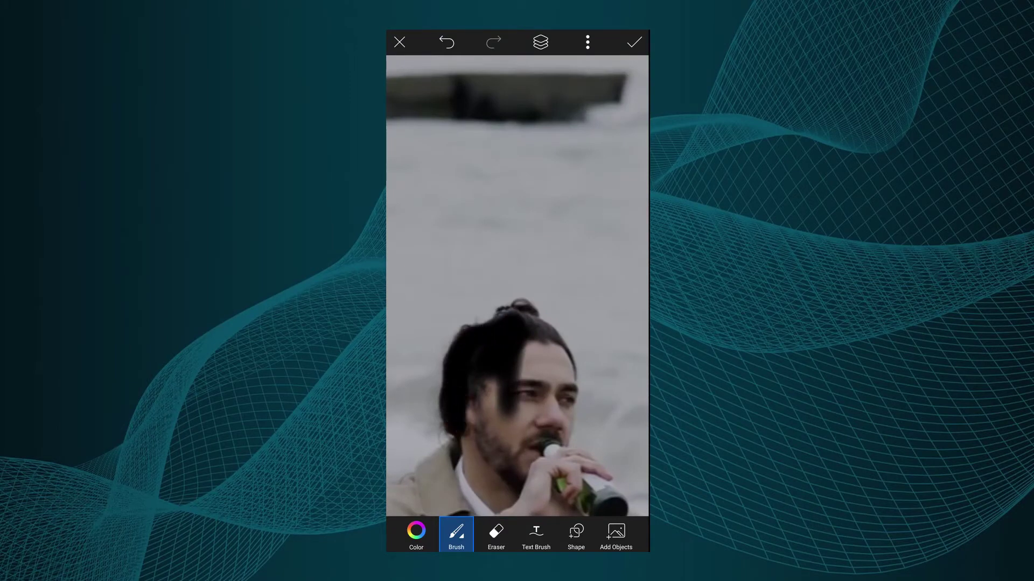
pyautogui.moveTo(476, 412)
pyautogui.mouseDown()
pyautogui.moveTo(534, 342)
pyautogui.moveTo(505, 338)
pyautogui.moveTo(460, 436)
pyautogui.moveTo(438, 395)
pyautogui.moveTo(443, 453)
pyautogui.mouseUp()
# Paint the man's face, beard, sleeve and collar black.
pyautogui.moveTo(503, 337); pyautogui.dragTo(512, 423)
pyautogui.moveTo(452, 439); pyautogui.dragTo(550, 333)
pyautogui.moveTo(532, 275)
pyautogui.mouseDown()
pyautogui.moveTo(479, 325)
pyautogui.moveTo(437, 396)
pyautogui.mouseUp()
pyautogui.moveTo(523, 304)
pyautogui.mouseDown()
pyautogui.moveTo(477, 344)
pyautogui.moveTo(518, 321)
pyautogui.moveTo(505, 296)
pyautogui.moveTo(462, 336)
pyautogui.mouseUp()
pyautogui.moveTo(462, 336); pyautogui.dragTo(503, 303)
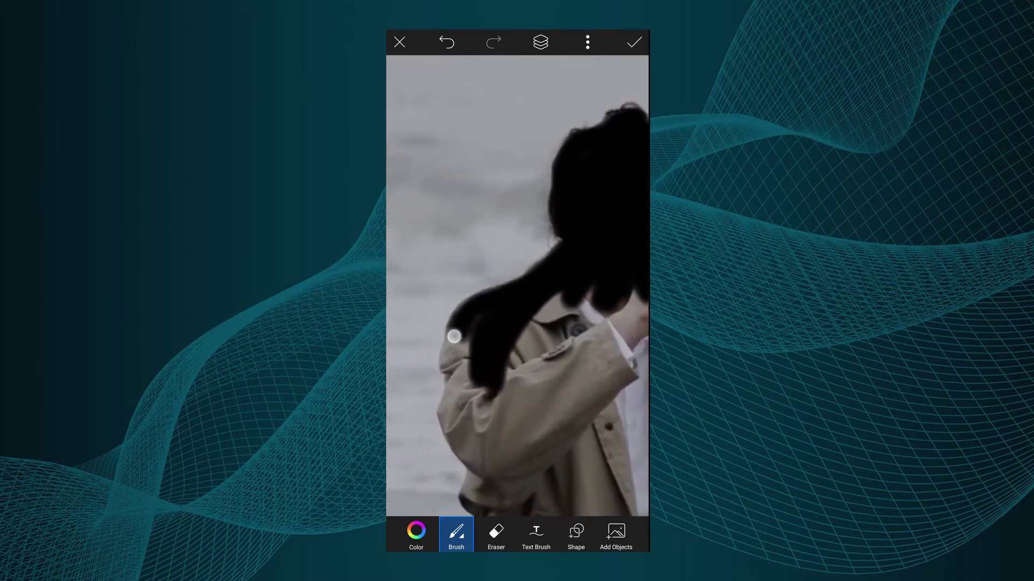
pyautogui.moveTo(479, 357)
pyautogui.mouseDown()
pyautogui.moveTo(555, 307)
pyautogui.moveTo(523, 330)
pyautogui.moveTo(515, 279)
pyautogui.mouseUp()
# Undo a stray collar stroke, repaint the collar and black out the coat front.
pyautogui.moveTo(506, 318)
pyautogui.mouseDown()
pyautogui.moveTo(527, 300)
pyautogui.moveTo(570, 387)
pyautogui.mouseUp()
pyautogui.click(446, 43)
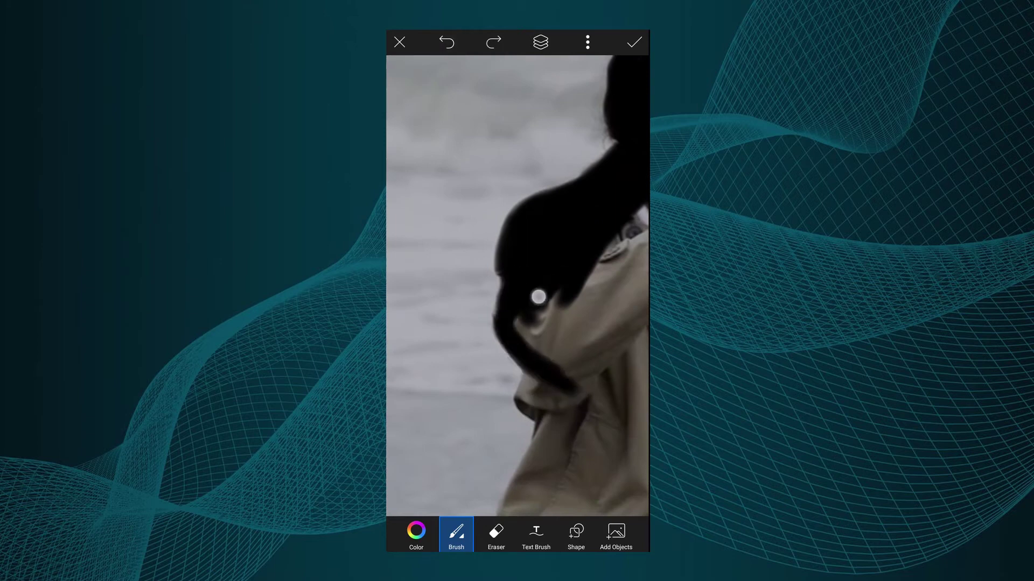
pyautogui.moveTo(570, 393)
pyautogui.mouseDown()
pyautogui.moveTo(525, 305)
pyautogui.moveTo(536, 225)
pyautogui.moveTo(553, 238)
pyautogui.mouseUp()
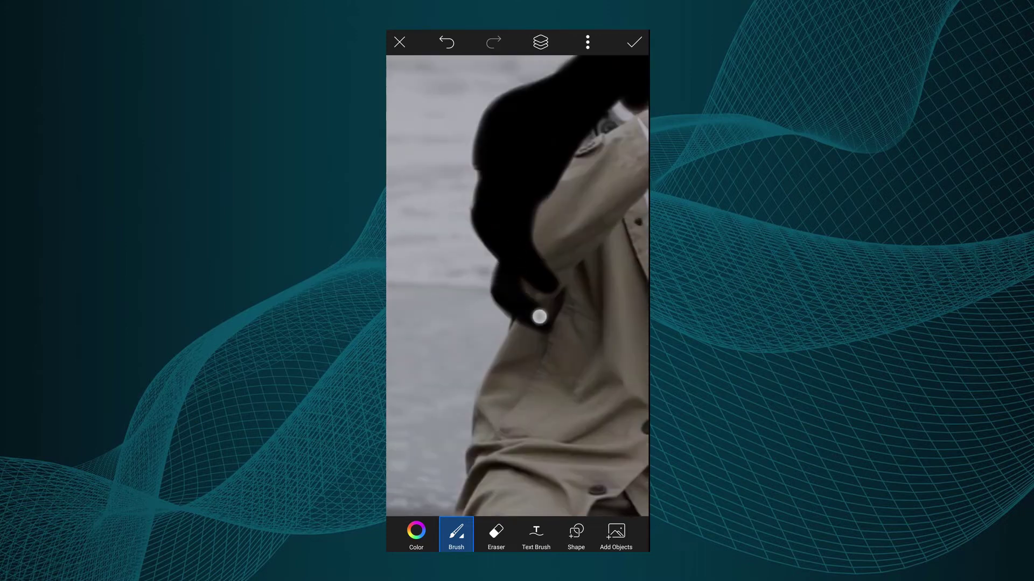
pyautogui.moveTo(543, 321)
pyautogui.mouseDown()
pyautogui.moveTo(538, 240)
pyautogui.moveTo(501, 434)
pyautogui.moveTo(539, 179)
pyautogui.moveTo(486, 312)
pyautogui.mouseUp()
pyautogui.moveTo(526, 354)
pyautogui.mouseDown()
pyautogui.moveTo(526, 295)
pyautogui.moveTo(439, 396)
pyautogui.mouseUp()
pyautogui.moveTo(493, 323)
pyautogui.mouseDown()
pyautogui.moveTo(464, 372)
pyautogui.moveTo(485, 436)
pyautogui.mouseUp()
pyautogui.scroll(-5, 517, 286)
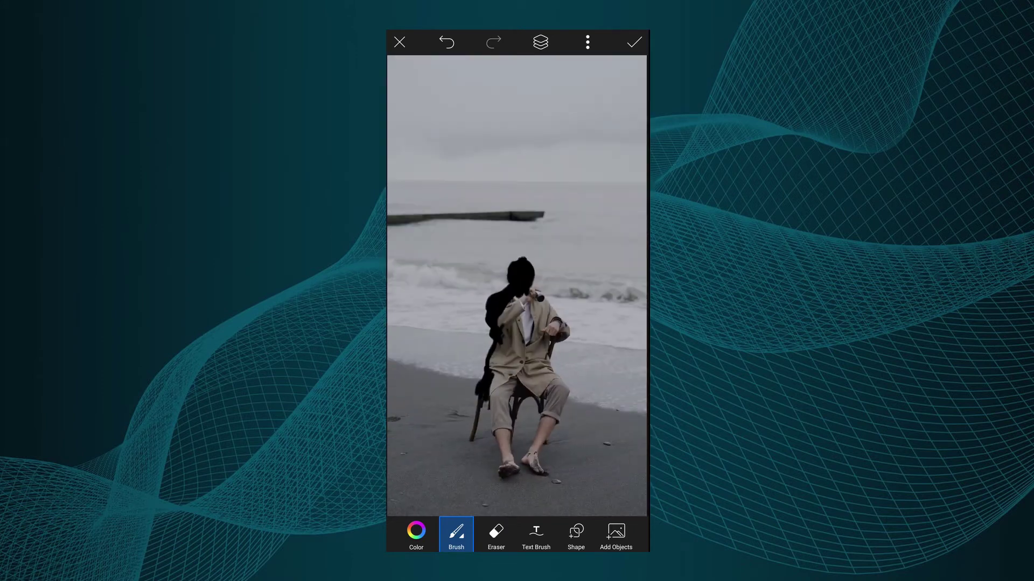
pyautogui.scroll(3, 498, 350)
pyautogui.scroll(3, 528, 334)
# Black out the coat, hand, bottle, shoulder, arm and wrist.
pyautogui.moveTo(514, 444); pyautogui.dragTo(606, 480)
pyautogui.moveTo(523, 358)
pyautogui.mouseDown()
pyautogui.moveTo(472, 347)
pyautogui.moveTo(505, 354)
pyautogui.mouseUp()
pyautogui.scroll(-2, 508, 377)
pyautogui.moveTo(473, 283); pyautogui.dragTo(533, 340)
pyautogui.scroll(2, 496, 292)
pyautogui.moveTo(496, 293)
pyautogui.mouseDown()
pyautogui.moveTo(526, 326)
pyautogui.moveTo(475, 296)
pyautogui.mouseUp()
pyautogui.scroll(-1, 517, 323)
pyautogui.moveTo(541, 340)
pyautogui.mouseDown()
pyautogui.moveTo(557, 384)
pyautogui.moveTo(554, 370)
pyautogui.mouseUp()
pyautogui.scroll(-2, 517, 364)
pyautogui.moveTo(496, 295)
pyautogui.mouseDown()
pyautogui.moveTo(513, 308)
pyautogui.moveTo(506, 316)
pyautogui.mouseUp()
pyautogui.scroll(-2, 517, 364)
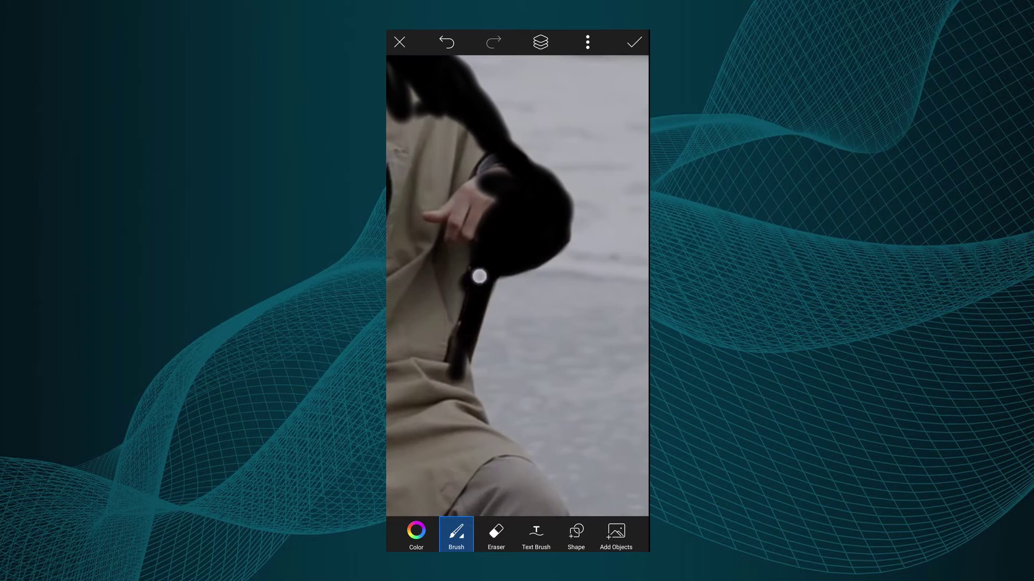
pyautogui.scroll(-3, 517, 283)
pyautogui.scroll(3, 517, 323)
pyautogui.moveTo(407, 267)
pyautogui.mouseDown()
pyautogui.moveTo(408, 336)
pyautogui.moveTo(451, 396)
pyautogui.mouseUp()
pyautogui.scroll(-2, 517, 323)
pyautogui.moveTo(454, 456)
pyautogui.mouseDown()
pyautogui.moveTo(495, 356)
pyautogui.moveTo(417, 283)
pyautogui.moveTo(480, 374)
pyautogui.mouseUp()
pyautogui.scroll(-3, 517, 324)
pyautogui.scroll(-2, 517, 323)
pyautogui.scroll(4, 536, 396)
# Paint black along the shoreline.
pyautogui.moveTo(587, 439); pyautogui.dragTo(421, 420)
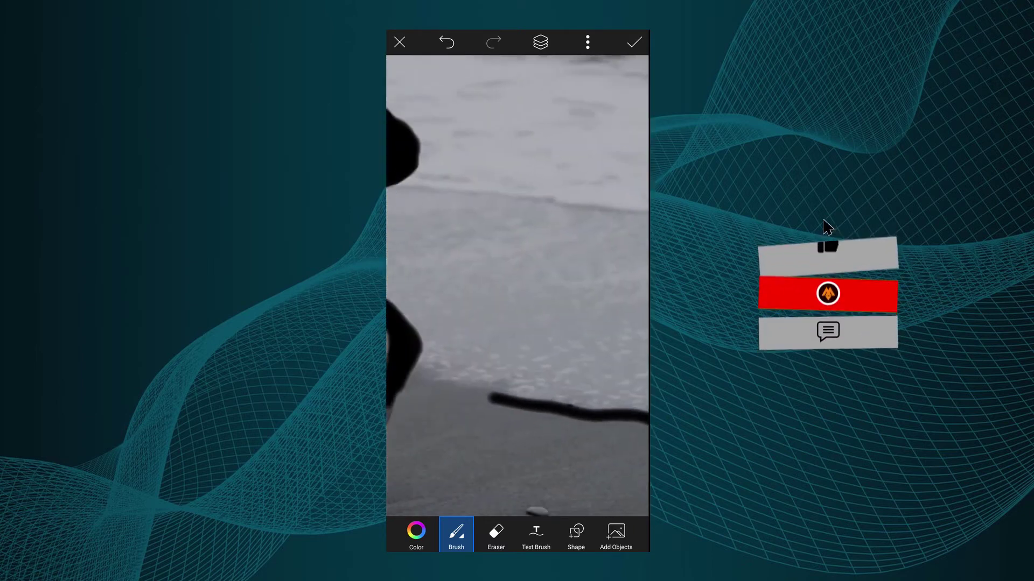
pyautogui.moveTo(545, 412); pyautogui.dragTo(393, 380)
pyautogui.scroll(-3, 517, 323)
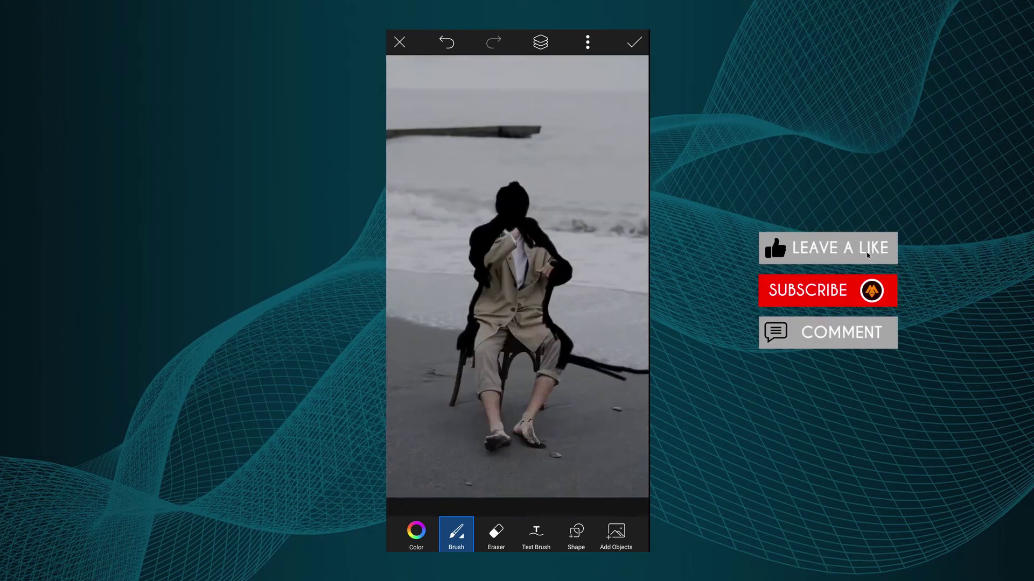
pyautogui.scroll(4, 575, 388)
pyautogui.moveTo(477, 434); pyautogui.dragTo(413, 416)
# Switch to a soft brush and black out the ground, including the lower-left area.
pyautogui.click(456, 533)
pyautogui.click(588, 427)
pyautogui.moveTo(485, 472)
pyautogui.mouseDown()
pyautogui.moveTo(569, 472)
pyautogui.moveTo(413, 429)
pyautogui.moveTo(554, 490)
pyautogui.mouseUp()
pyautogui.scroll(-2, 529, 283)
pyautogui.moveTo(599, 349)
pyautogui.mouseDown()
pyautogui.moveTo(468, 349)
pyautogui.moveTo(432, 316)
pyautogui.moveTo(453, 360)
pyautogui.moveTo(561, 397)
pyautogui.moveTo(486, 397)
pyautogui.moveTo(412, 476)
pyautogui.moveTo(472, 355)
pyautogui.moveTo(577, 355)
pyautogui.moveTo(595, 343)
pyautogui.moveTo(501, 304)
pyautogui.mouseUp()
pyautogui.scroll(-2, 517, 267)
pyautogui.scroll(-2, 517, 234)
pyautogui.scroll(5, 565, 283)
pyautogui.moveTo(570, 202)
pyautogui.mouseDown()
pyautogui.moveTo(589, 253)
pyautogui.moveTo(528, 186)
pyautogui.moveTo(492, 186)
pyautogui.moveTo(460, 171)
pyautogui.moveTo(519, 206)
pyautogui.moveTo(475, 258)
pyautogui.mouseUp()
pyautogui.scroll(-2, 475, 303)
pyautogui.moveTo(508, 229); pyautogui.dragTo(492, 250)
pyautogui.scroll(-2, 517, 266)
pyautogui.moveTo(560, 283)
pyautogui.mouseDown()
pyautogui.moveTo(524, 238)
pyautogui.moveTo(503, 302)
pyautogui.mouseUp()
pyautogui.scroll(-2, 504, 302)
pyautogui.moveTo(464, 351); pyautogui.dragTo(434, 394)
# Adjust the brush and black out the rest of the jacket and arm.
pyautogui.click(457, 533)
pyautogui.click(588, 426)
pyautogui.scroll(2, 466, 289)
pyautogui.scroll(1, 452, 266)
pyautogui.moveTo(435, 249)
pyautogui.mouseDown()
pyautogui.moveTo(459, 242)
pyautogui.moveTo(459, 316)
pyautogui.moveTo(482, 372)
pyautogui.mouseUp()
pyautogui.scroll(-2, 435, 418)
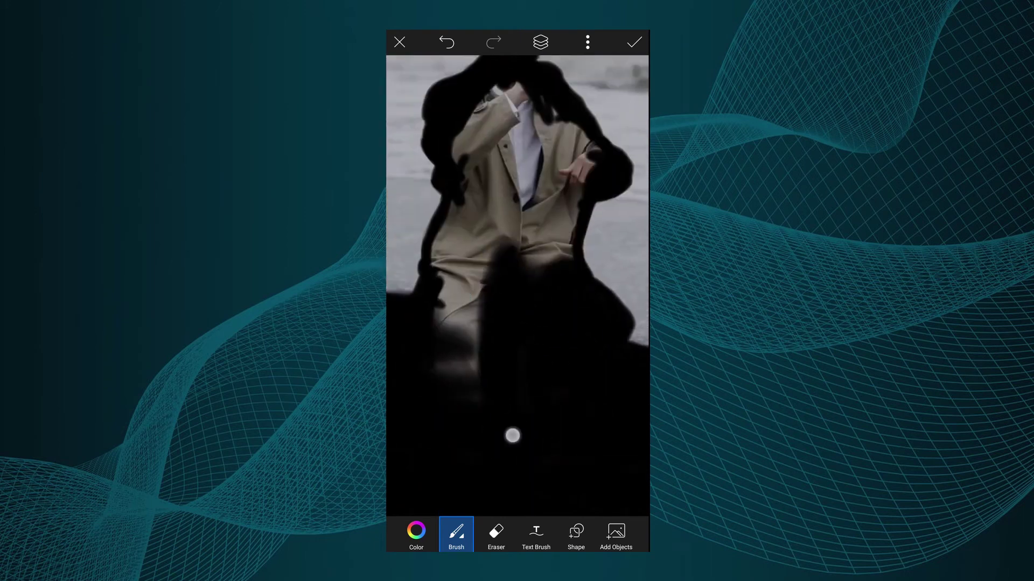
pyautogui.moveTo(461, 282)
pyautogui.mouseDown()
pyautogui.moveTo(461, 272)
pyautogui.moveTo(477, 386)
pyautogui.mouseUp()
pyautogui.scroll(2, 499, 420)
pyautogui.moveTo(484, 161)
pyautogui.mouseDown()
pyautogui.moveTo(443, 247)
pyautogui.moveTo(460, 277)
pyautogui.moveTo(530, 243)
pyautogui.mouseUp()
pyautogui.scroll(-1, 516, 283)
pyautogui.moveTo(533, 307); pyautogui.dragTo(554, 191)
pyautogui.scroll(2, 490, 369)
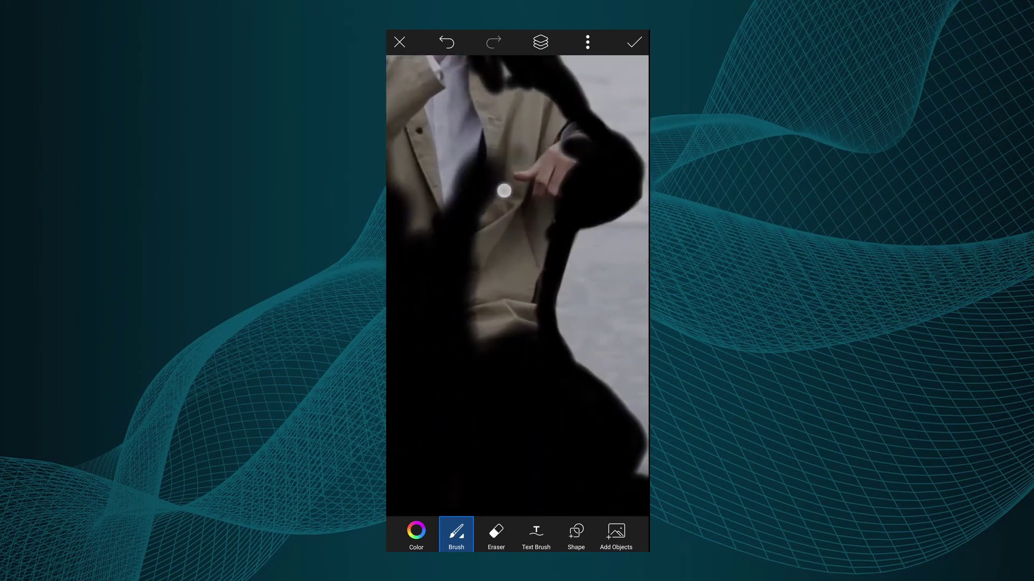
pyautogui.scroll(1, 465, 320)
pyautogui.moveTo(465, 363); pyautogui.dragTo(479, 328)
pyautogui.moveTo(478, 271)
pyautogui.mouseDown()
pyautogui.moveTo(441, 277)
pyautogui.moveTo(549, 282)
pyautogui.mouseUp()
pyautogui.scroll(1, 490, 254)
pyautogui.scroll(-1, 490, 254)
pyautogui.moveTo(517, 242)
pyautogui.mouseDown()
pyautogui.moveTo(423, 296)
pyautogui.moveTo(469, 364)
pyautogui.mouseUp()
pyautogui.moveTo(500, 215)
pyautogui.mouseDown()
pyautogui.moveTo(502, 376)
pyautogui.moveTo(517, 413)
pyautogui.mouseUp()
pyautogui.scroll(1, 515, 266)
pyautogui.scroll(-3, 515, 266)
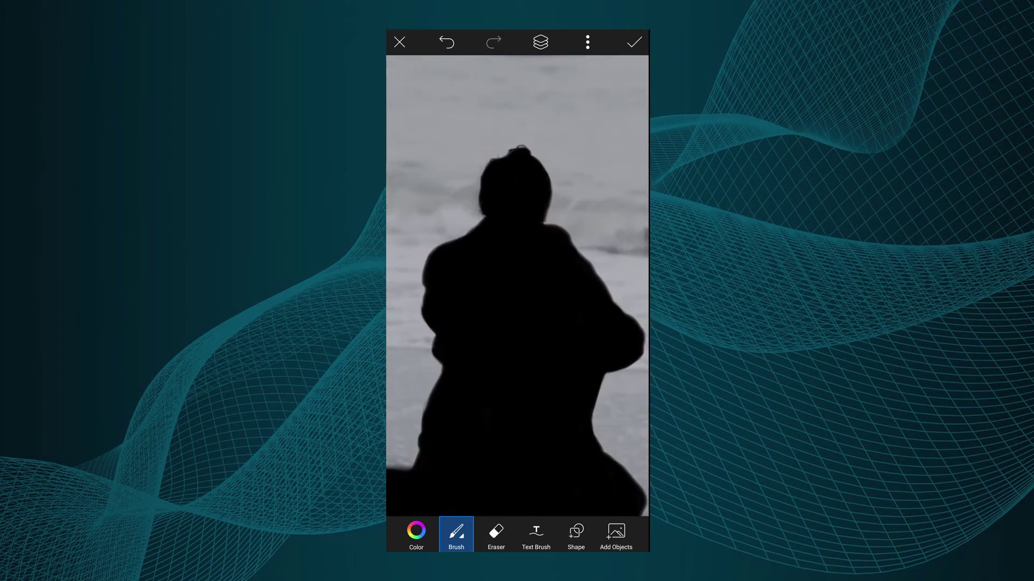
pyautogui.scroll(-1, 540, 217)
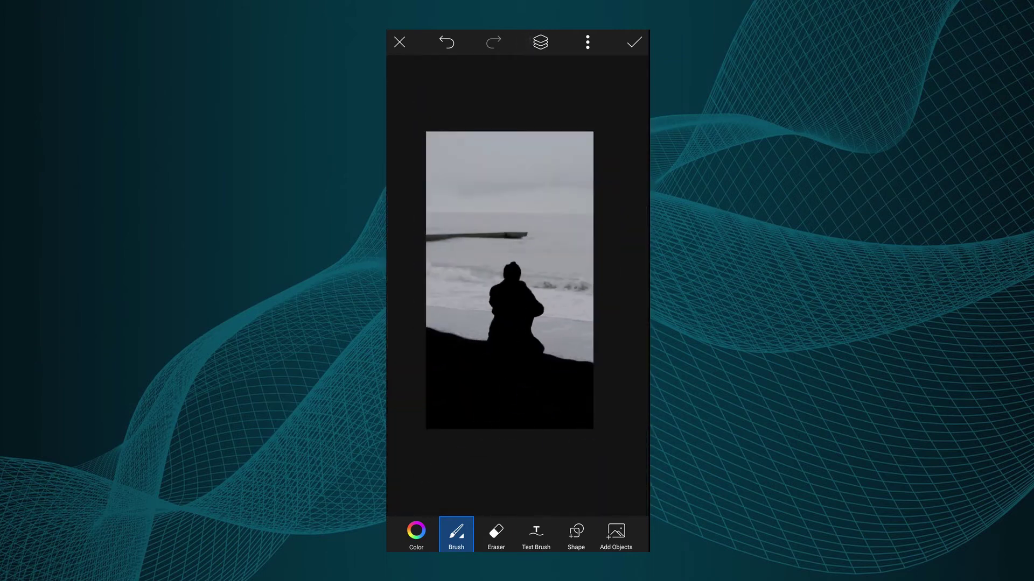
# Hide the original photo layer and save the silhouette image to the gallery.
pyautogui.click(525, 166)
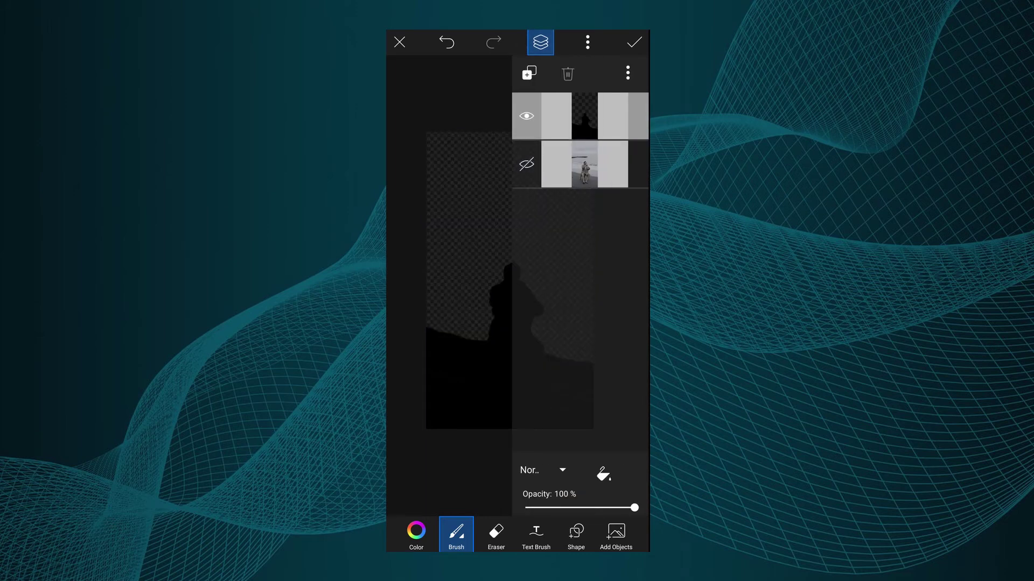
pyautogui.click(587, 42)
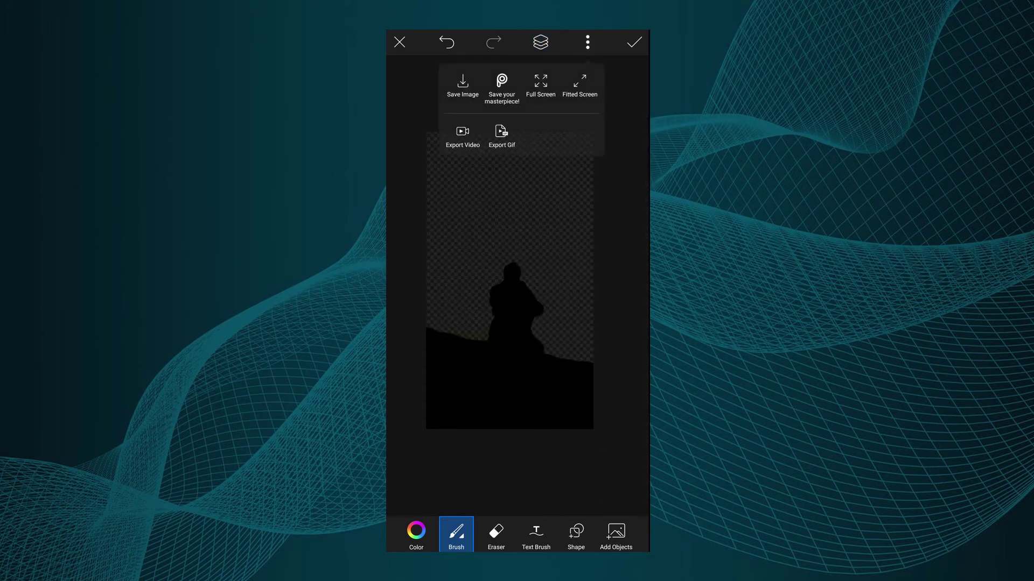
pyautogui.click(477, 89)
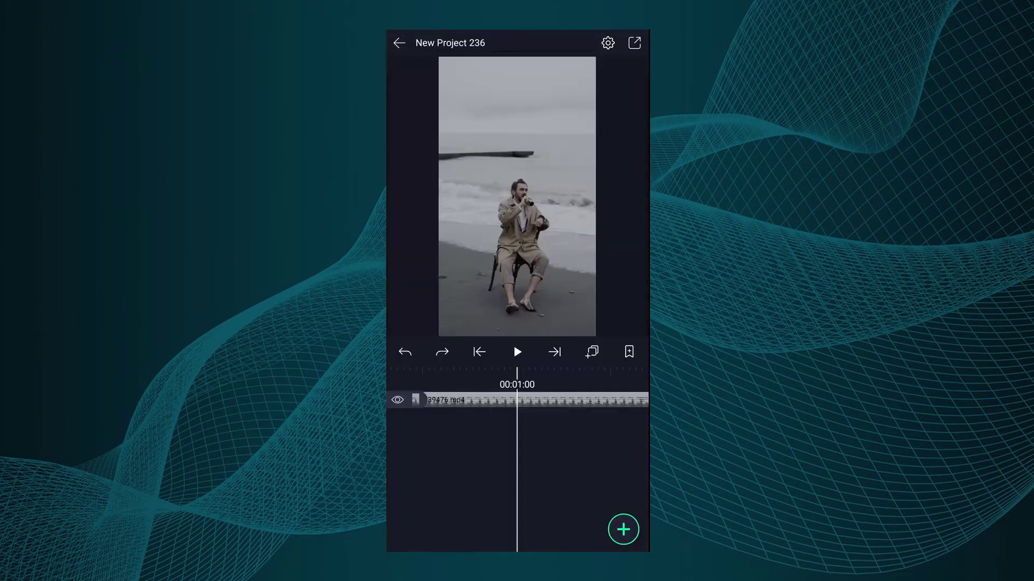
# Add the silhouette and thunderstorm images, with the silhouette stacked above the storm.
pyautogui.click(623, 529)
pyautogui.click(471, 404)
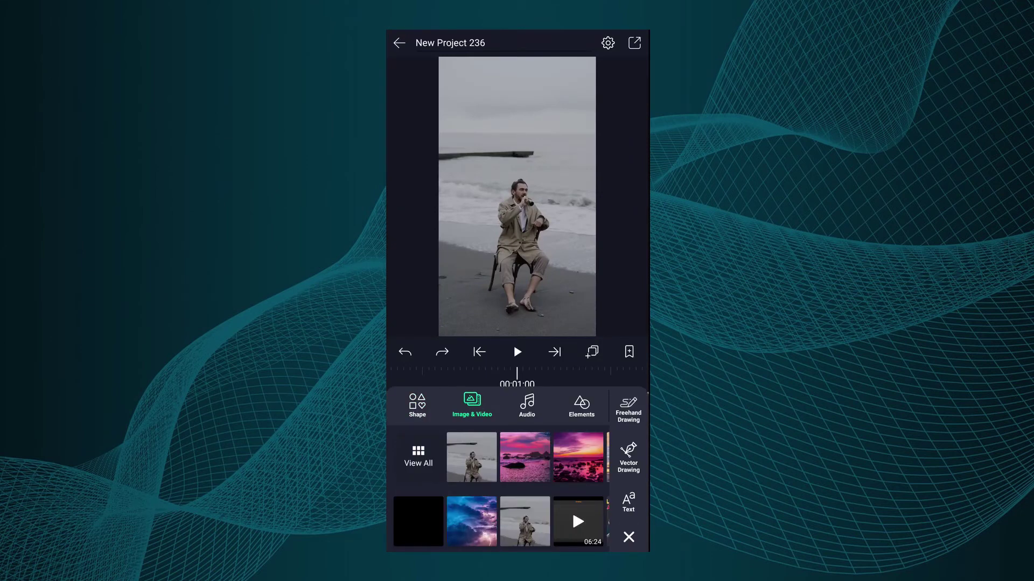
pyautogui.click(430, 513)
pyautogui.click(399, 43)
pyautogui.click(623, 528)
pyautogui.click(472, 404)
pyautogui.click(482, 513)
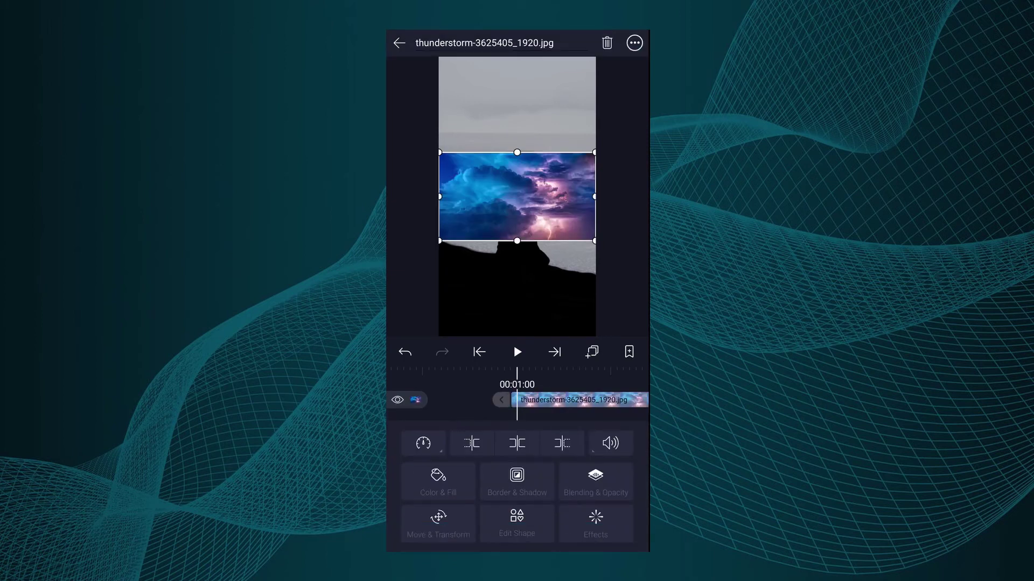
pyautogui.click(485, 395)
pyautogui.moveTo(485, 395); pyautogui.dragTo(485, 413)
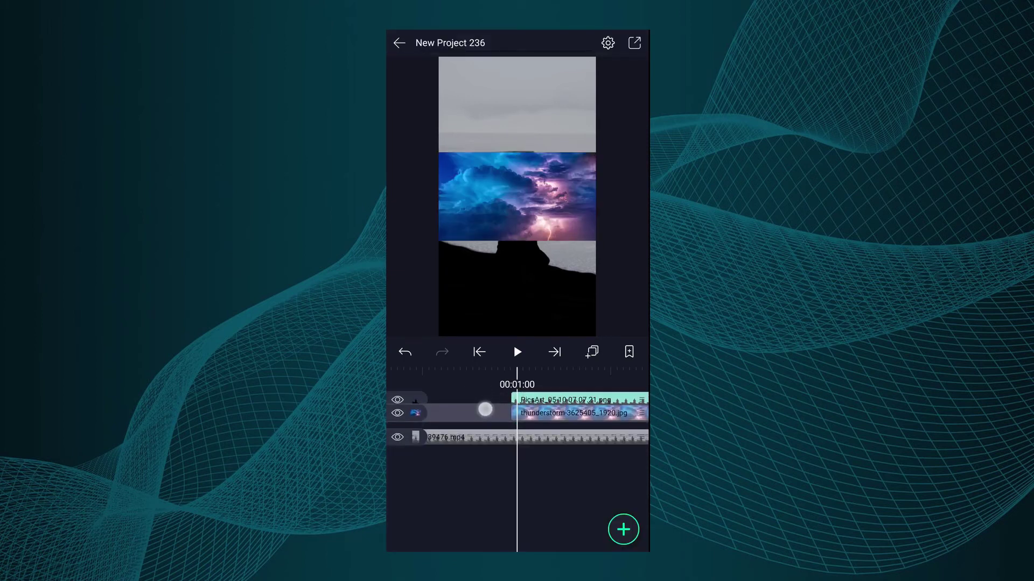
# Scale up and reposition the thunderstorm image so it fills the sky.
pyautogui.click(569, 418)
pyautogui.click(433, 480)
pyautogui.click(627, 502)
pyautogui.moveTo(533, 503)
pyautogui.mouseDown()
pyautogui.moveTo(446, 505)
pyautogui.moveTo(464, 484)
pyautogui.moveTo(562, 489)
pyautogui.mouseUp()
pyautogui.click(628, 437)
pyautogui.moveTo(533, 521); pyautogui.dragTo(532, 461)
pyautogui.click(483, 394)
# Scrub back to the start and pause on the silhouette shot.
pyautogui.moveTo(483, 485)
pyautogui.mouseDown()
pyautogui.moveTo(550, 485)
pyautogui.moveTo(495, 479)
pyautogui.mouseUp()
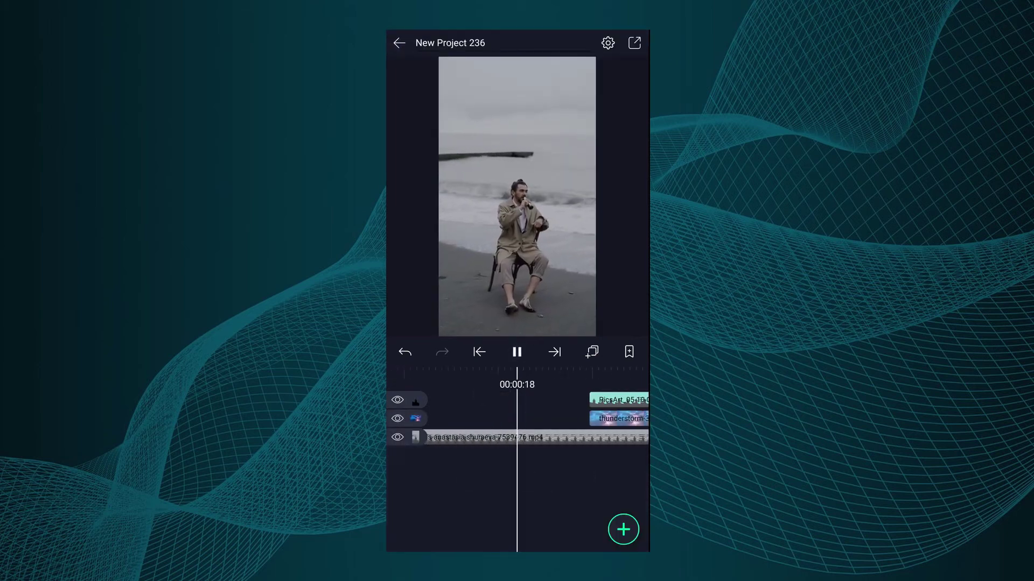
pyautogui.click(517, 352)
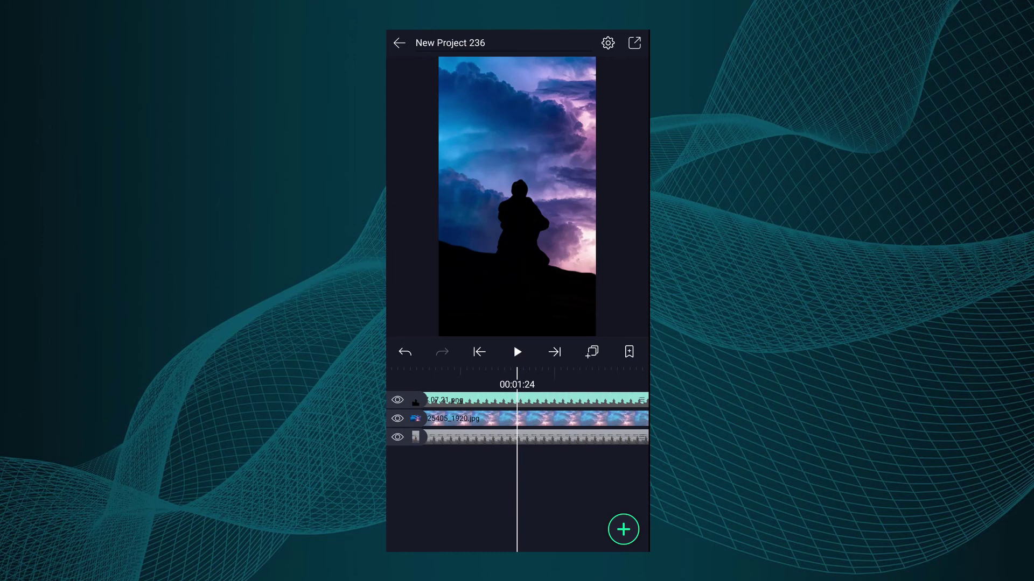
pyautogui.moveTo(544, 479); pyautogui.dragTo(535, 479)
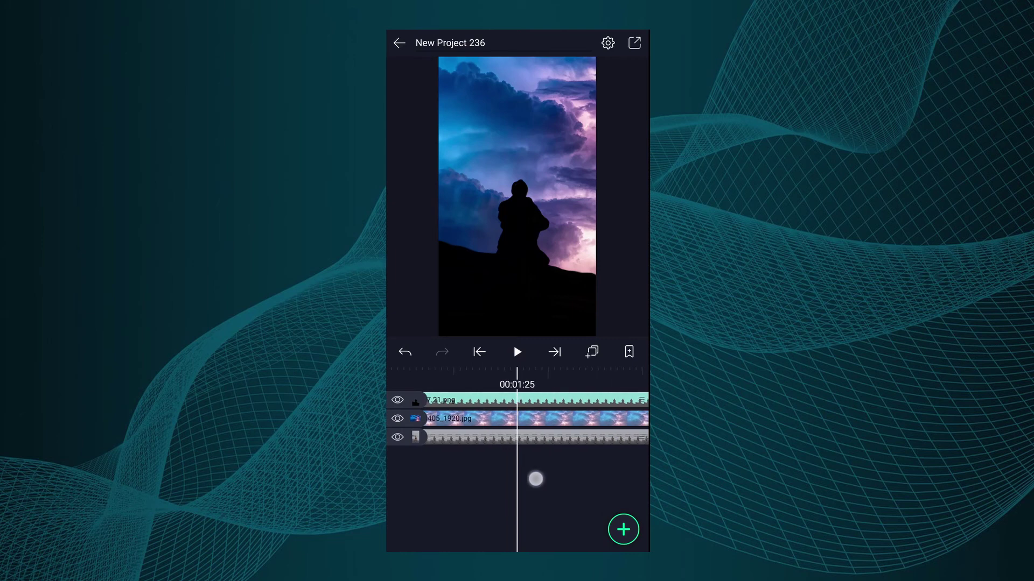
# Trim the silhouette and thunderstorm clips at the playhead.
pyautogui.click(565, 400)
pyautogui.click(568, 439)
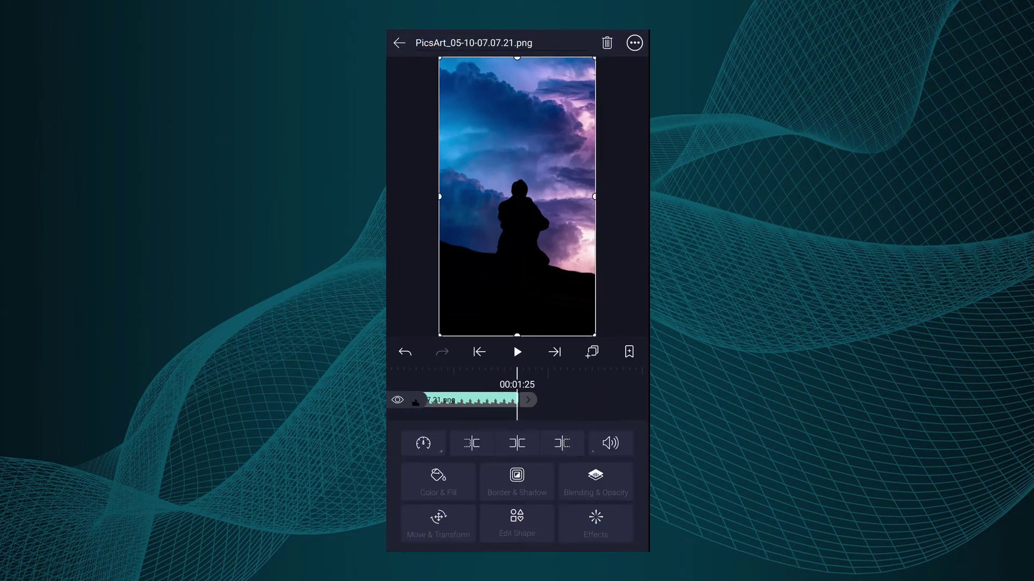
pyautogui.click(517, 501)
pyautogui.click(565, 418)
pyautogui.click(566, 443)
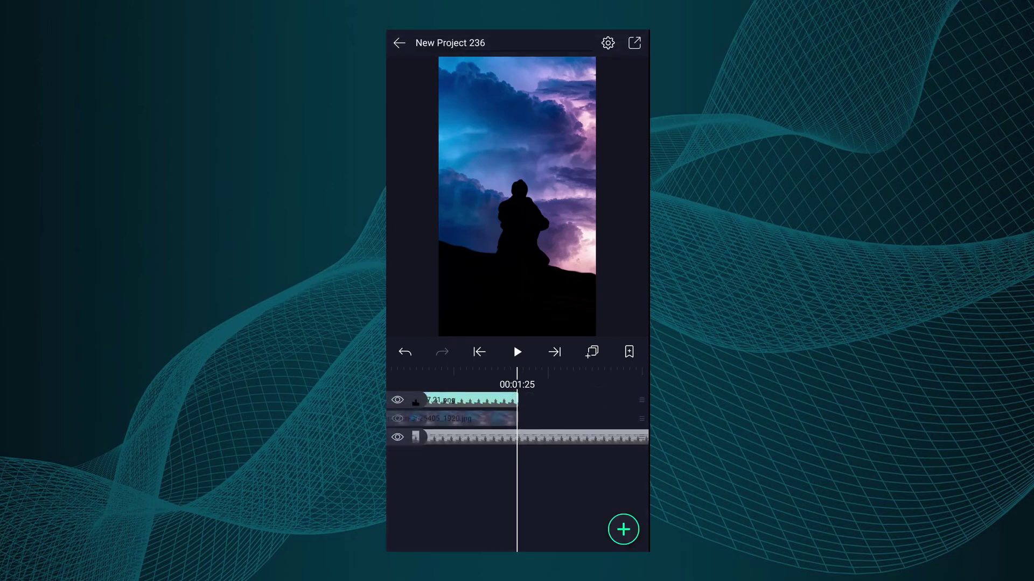
# Play back from the start and scrub to where the storm overlay appears.
pyautogui.moveTo(501, 493)
pyautogui.mouseDown()
pyautogui.moveTo(569, 493)
pyautogui.moveTo(545, 484)
pyautogui.mouseUp()
pyautogui.click(518, 352)
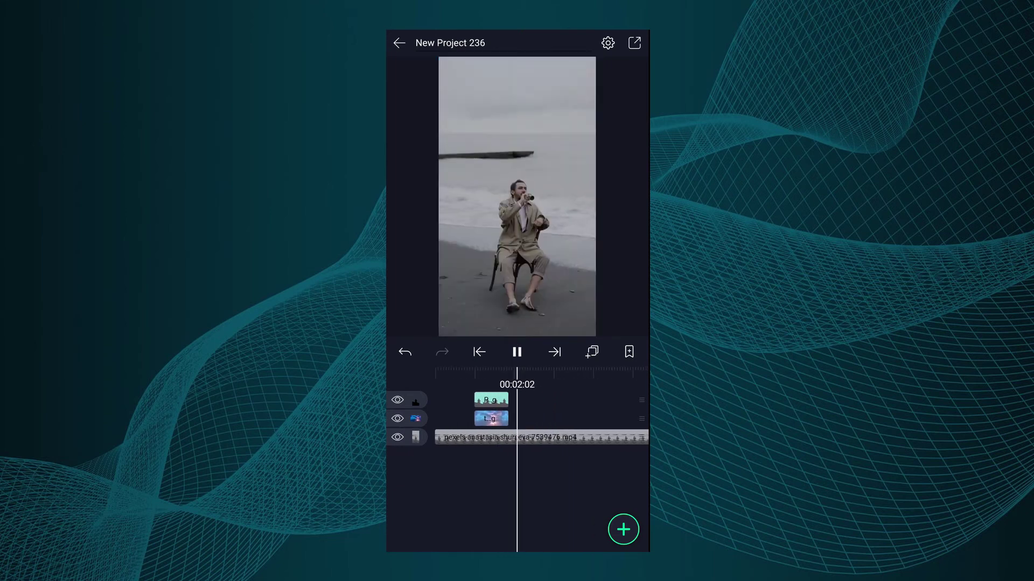
pyautogui.click(516, 352)
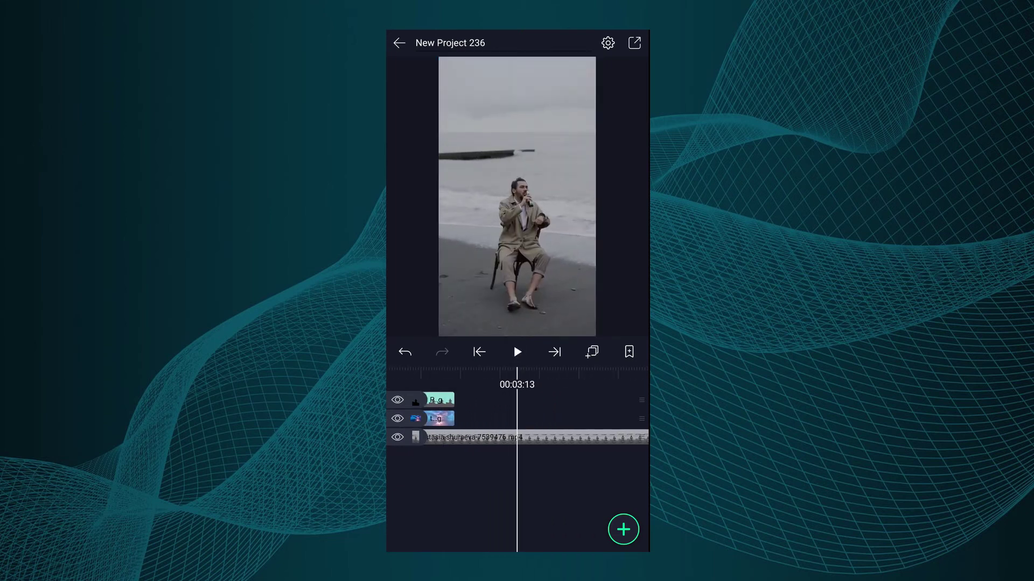
pyautogui.moveTo(570, 481); pyautogui.dragTo(549, 481)
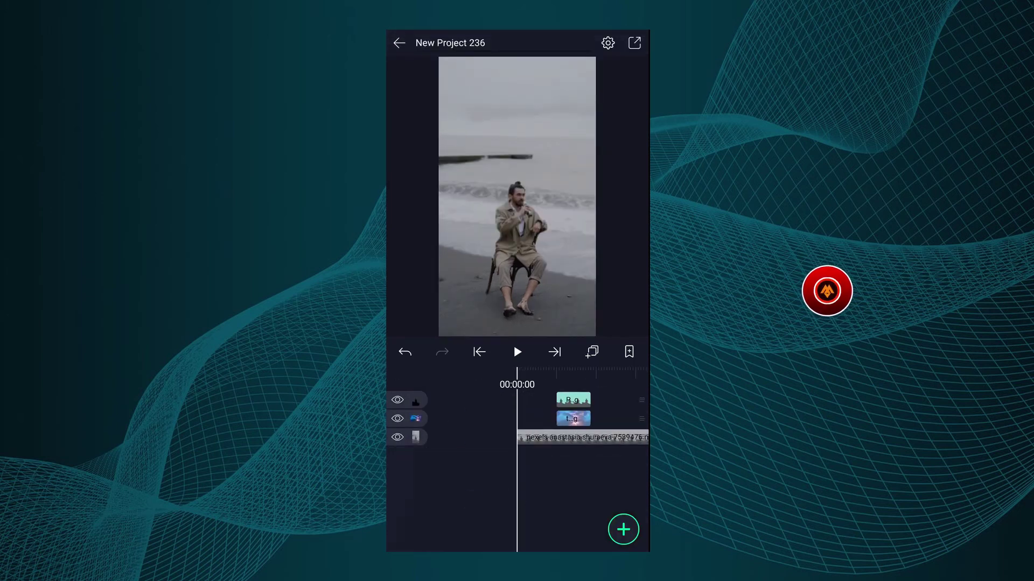
pyautogui.click(517, 353)
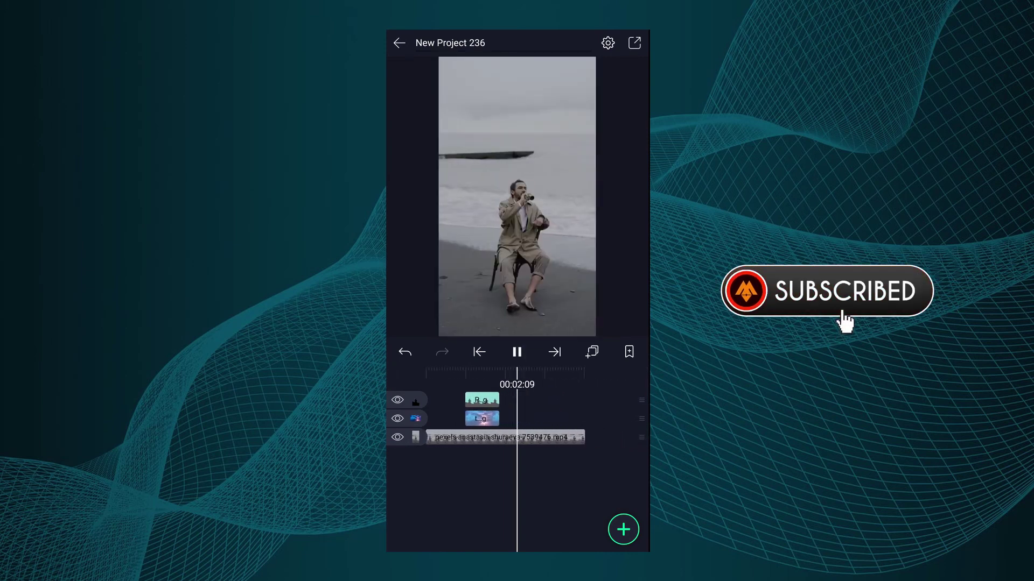
pyautogui.click(517, 352)
pyautogui.moveTo(568, 498)
pyautogui.mouseDown()
pyautogui.moveTo(621, 496)
pyautogui.moveTo(503, 502)
pyautogui.mouseUp()
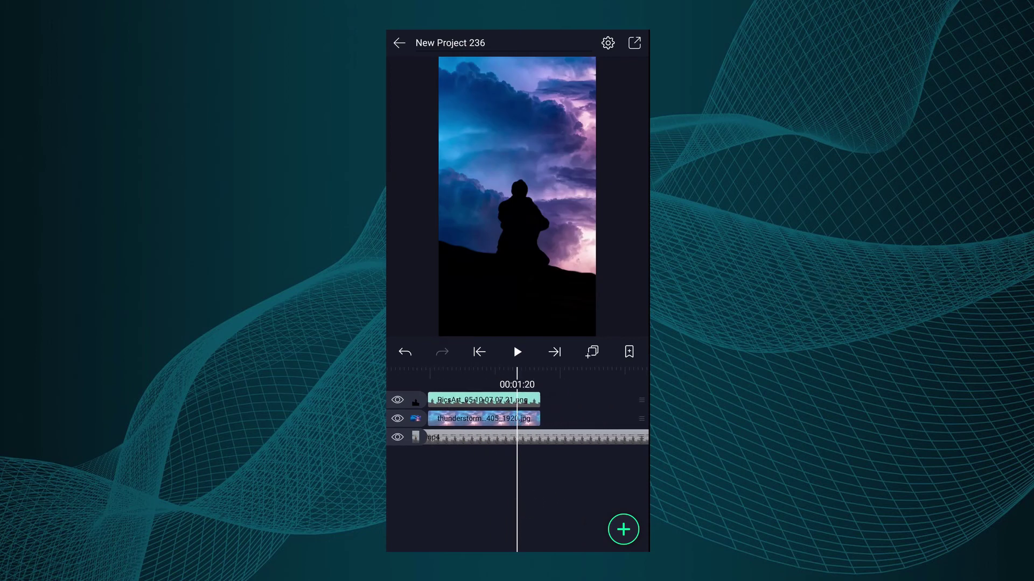
# Reselect the overlay clips, then replay and scrub back toward the video's start.
pyautogui.click(533, 397)
pyautogui.click(589, 400)
pyautogui.click(525, 417)
pyautogui.click(550, 483)
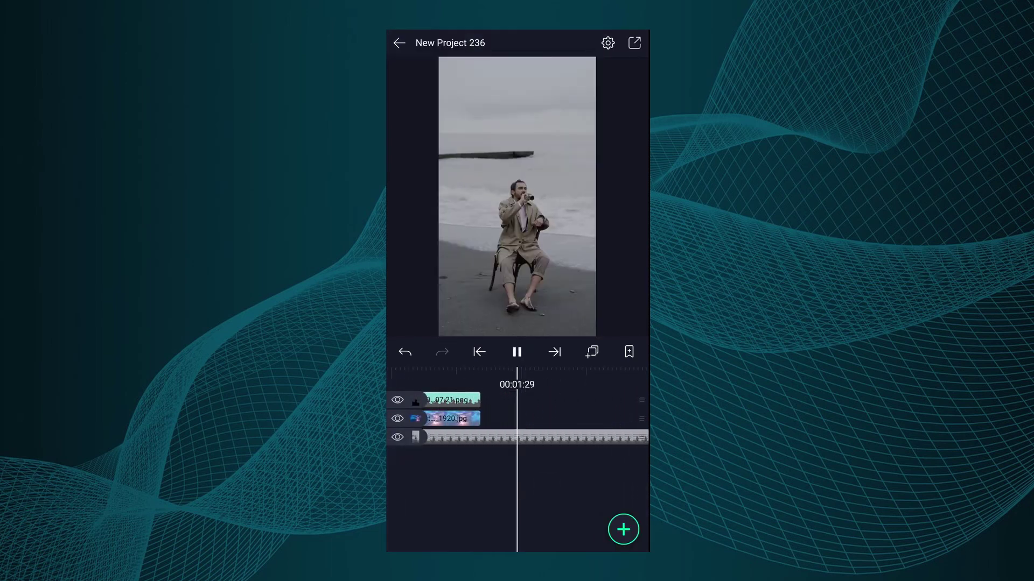
pyautogui.click(515, 353)
pyautogui.moveTo(541, 470); pyautogui.dragTo(622, 470)
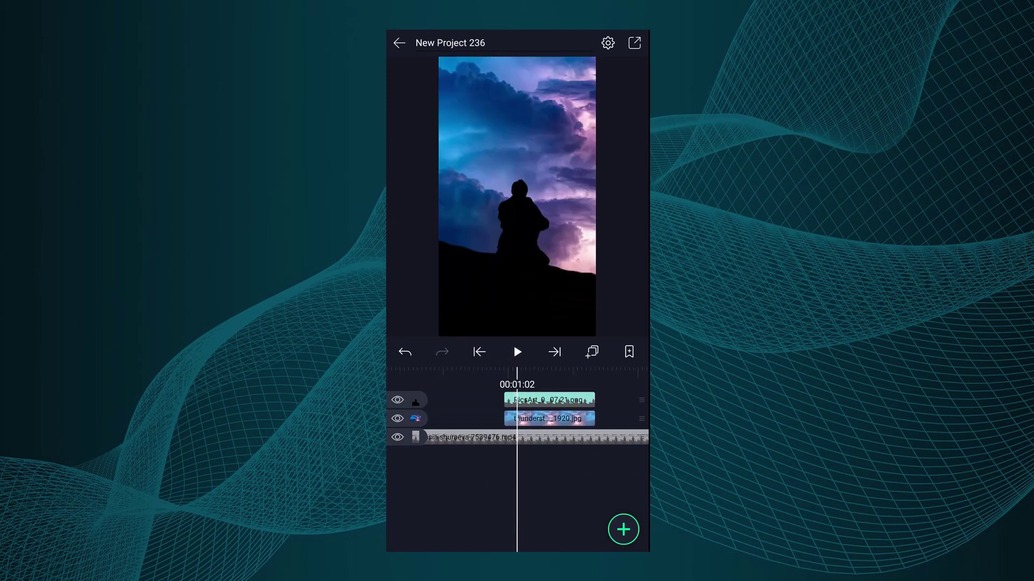
pyautogui.moveTo(509, 480)
pyautogui.mouseDown()
pyautogui.moveTo(553, 476)
pyautogui.moveTo(517, 470)
pyautogui.moveTo(556, 473)
pyautogui.mouseUp()
# Split the beach video at the overlays' start, 00:01:00.
pyautogui.click(583, 418)
pyautogui.click(554, 353)
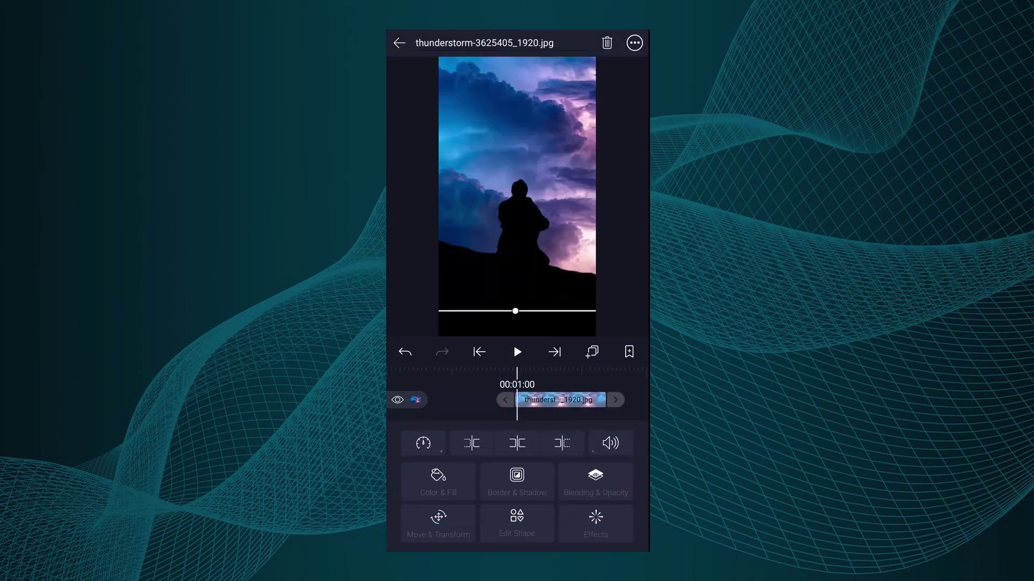
pyautogui.click(452, 398)
pyautogui.click(485, 437)
pyautogui.click(517, 442)
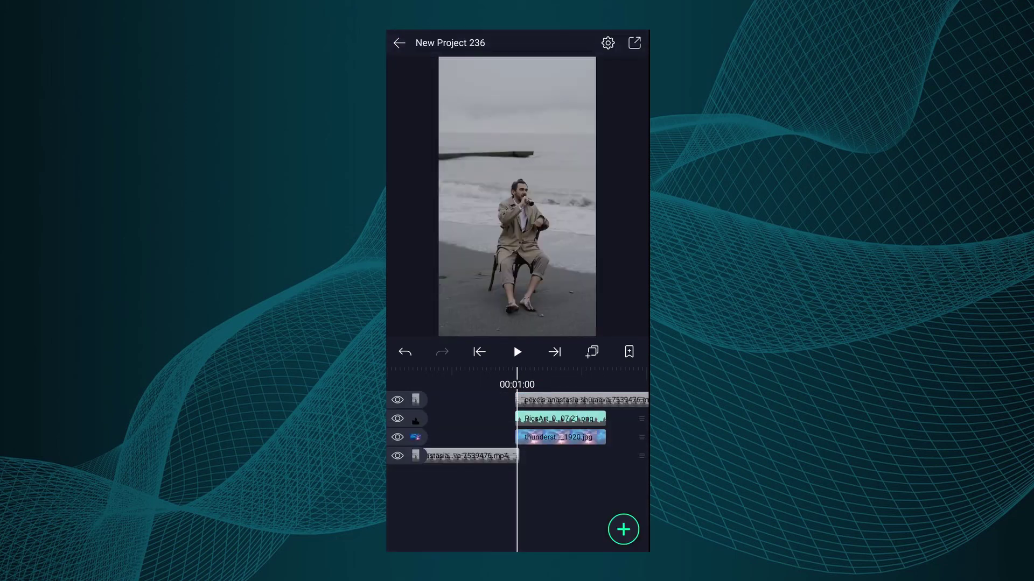
# Move the beach video's second piece onto the top track, offset by +00:00:20.
pyautogui.moveTo(511, 487); pyautogui.dragTo(495, 481)
pyautogui.moveTo(526, 399); pyautogui.dragTo(617, 439)
pyautogui.moveTo(569, 464); pyautogui.dragTo(453, 463)
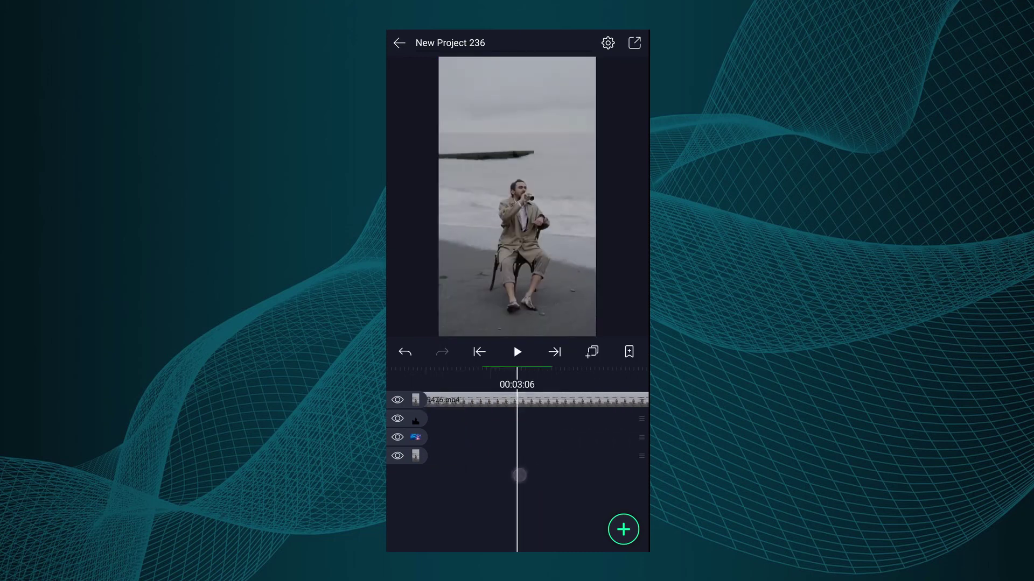
pyautogui.moveTo(596, 439); pyautogui.dragTo(642, 441)
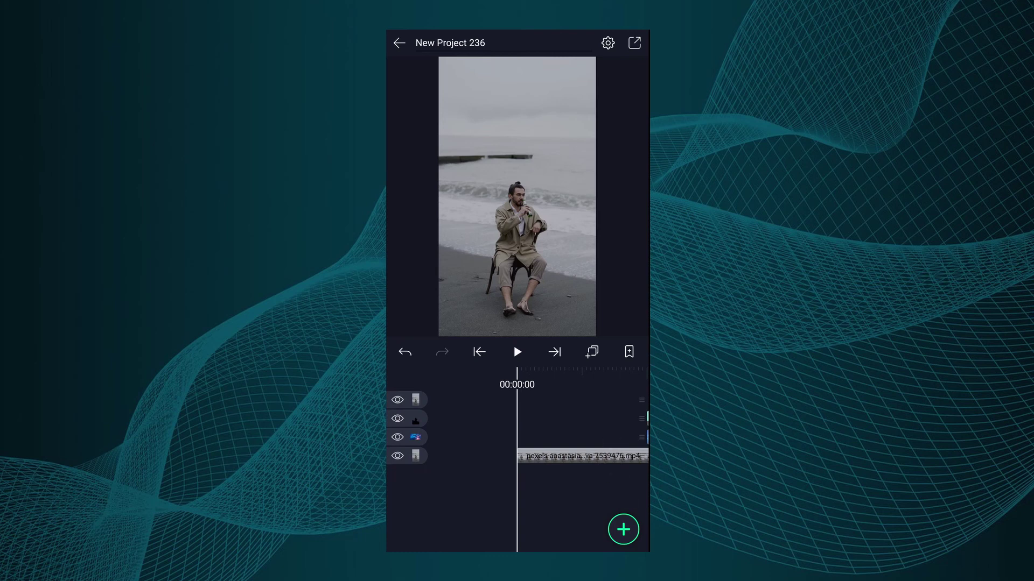
# Add the Sub Urban – Cradles music track to the project.
pyautogui.click(622, 529)
pyautogui.click(526, 407)
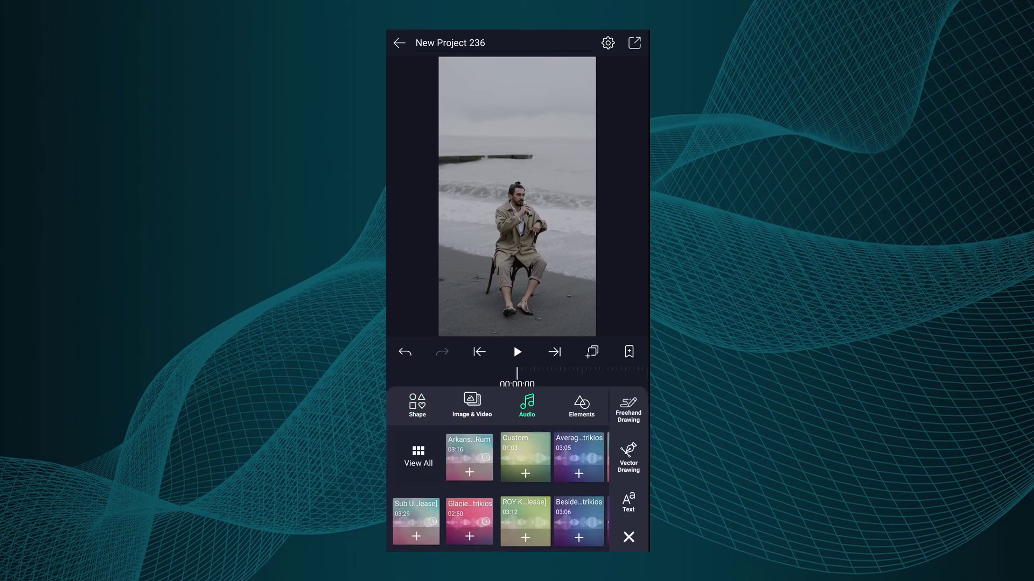
pyautogui.click(416, 537)
pyautogui.click(481, 396)
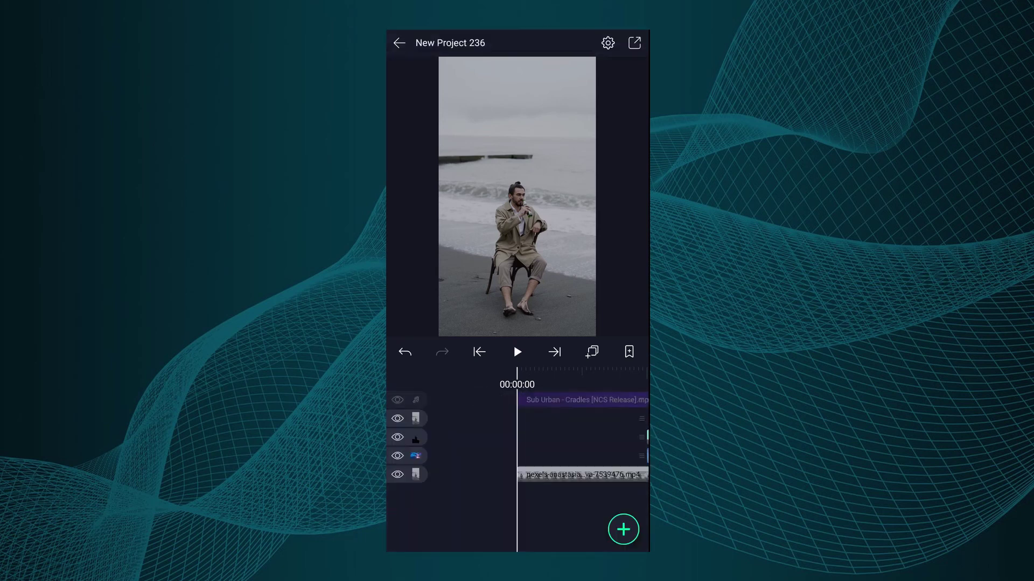
# Split the Cradles track at the beach clip's end so the music stops with the video.
pyautogui.moveTo(535, 504); pyautogui.dragTo(404, 495)
pyautogui.click(533, 417)
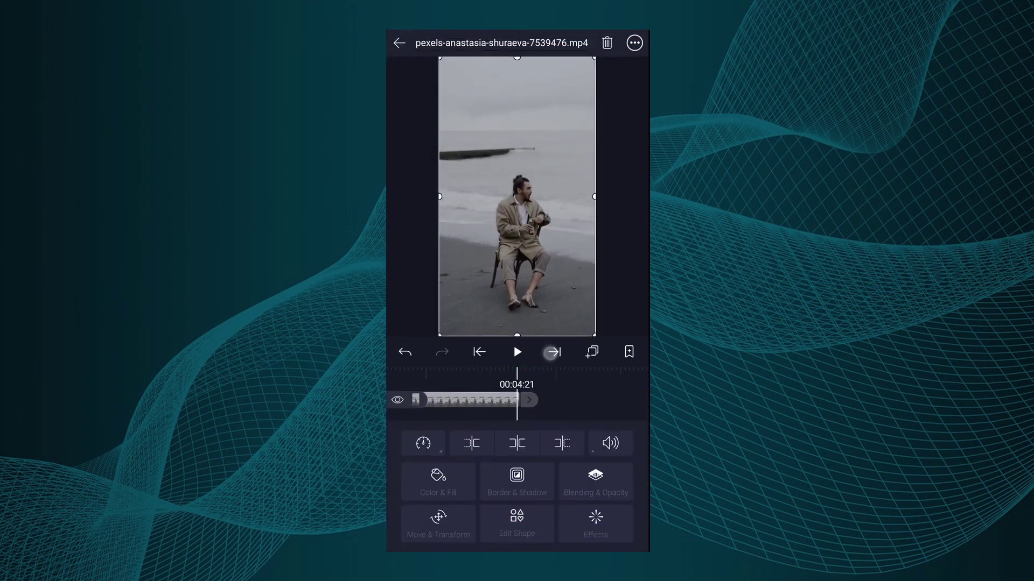
pyautogui.click(517, 518)
pyautogui.click(582, 400)
pyautogui.click(560, 443)
pyautogui.click(473, 400)
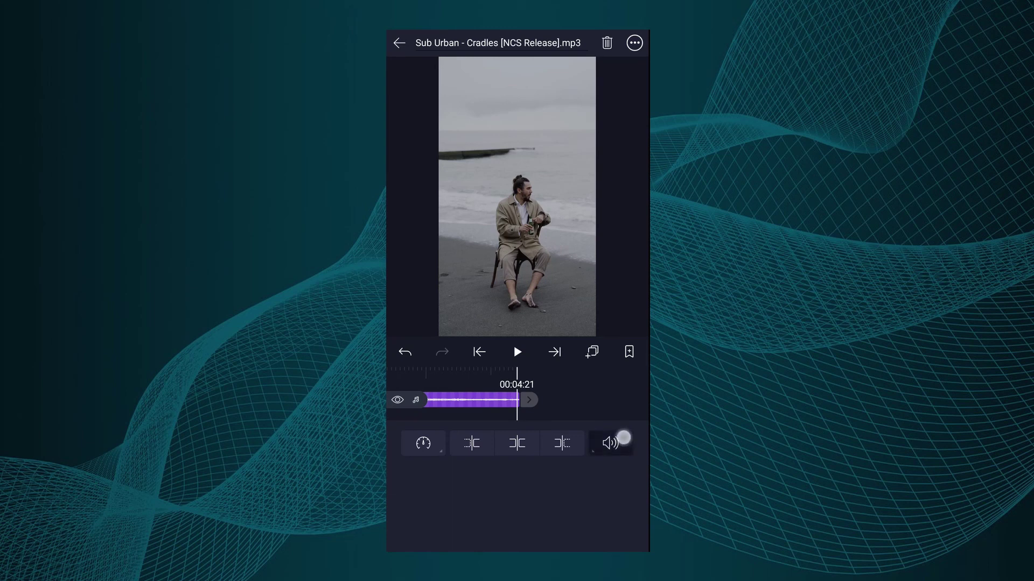
# Keyframe a lower Cradles volume just before the music's end.
pyautogui.click(623, 439)
pyautogui.moveTo(542, 400)
pyautogui.mouseDown()
pyautogui.moveTo(621, 401)
pyautogui.moveTo(576, 382)
pyautogui.moveTo(490, 400)
pyautogui.mouseUp()
pyautogui.moveTo(579, 395); pyautogui.dragTo(599, 395)
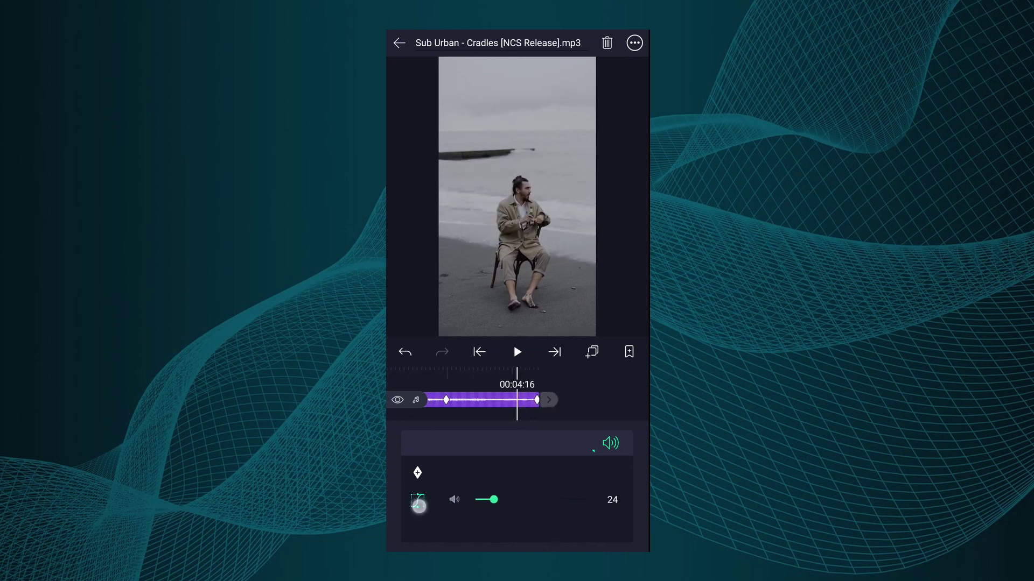
pyautogui.click(418, 504)
pyautogui.click(590, 540)
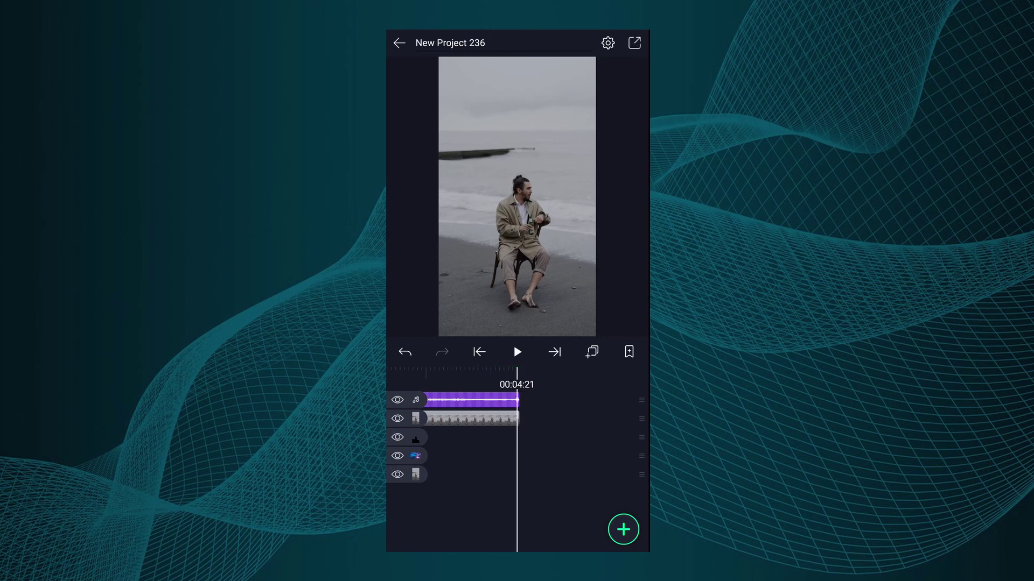
# Export the finished beach project as an MP4 video from Export & Share.
pyautogui.click(634, 42)
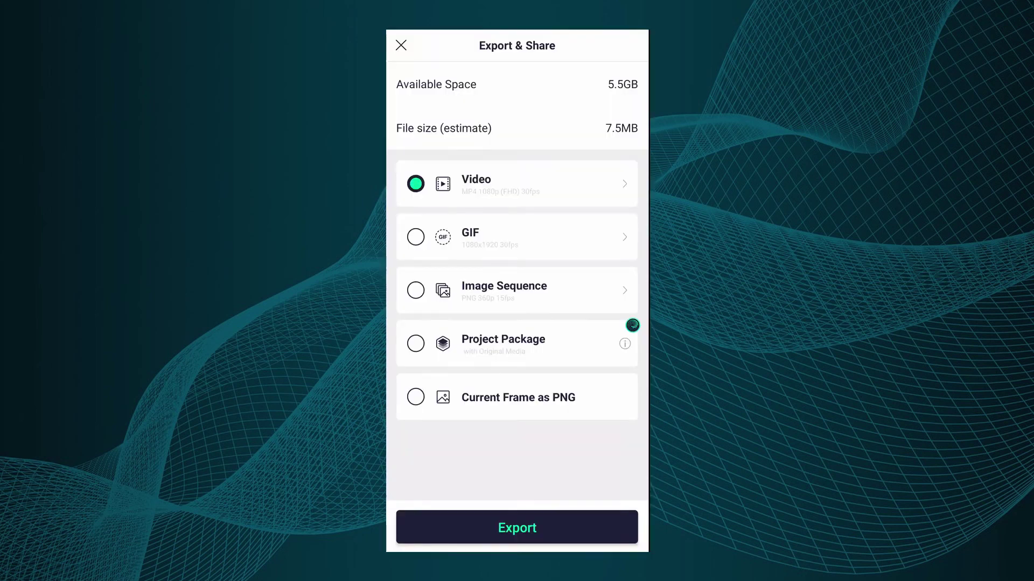
pyautogui.click(517, 527)
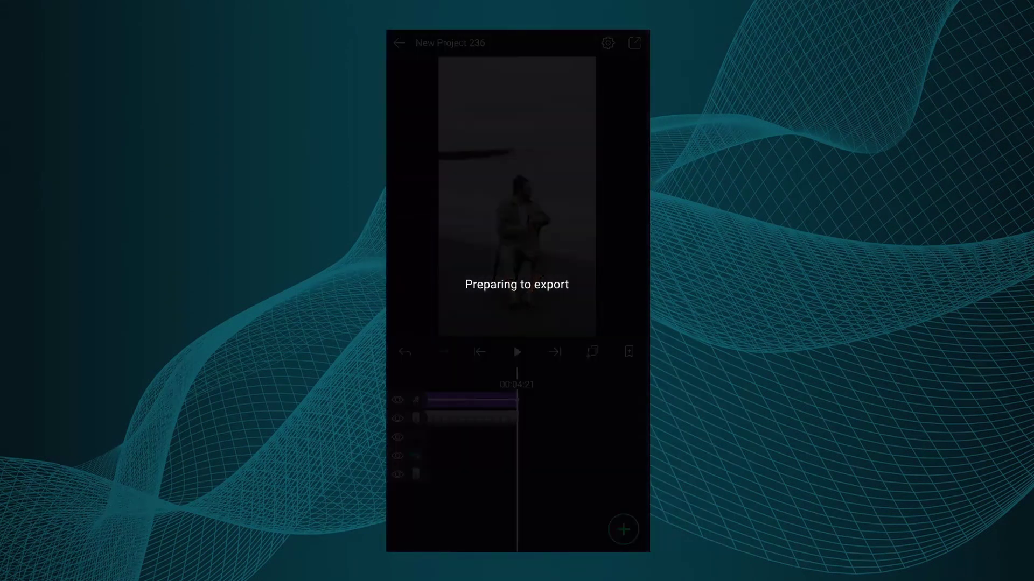